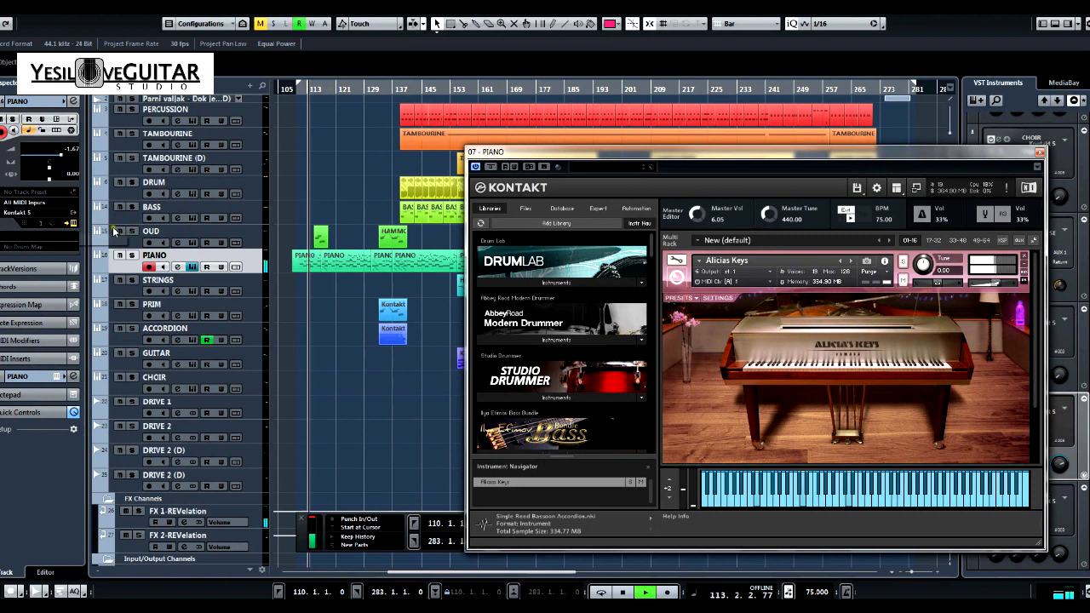
- View the OUD track's Kontakt instrument and close it, and check the PIANO track's channel equalizer
click(190, 243)
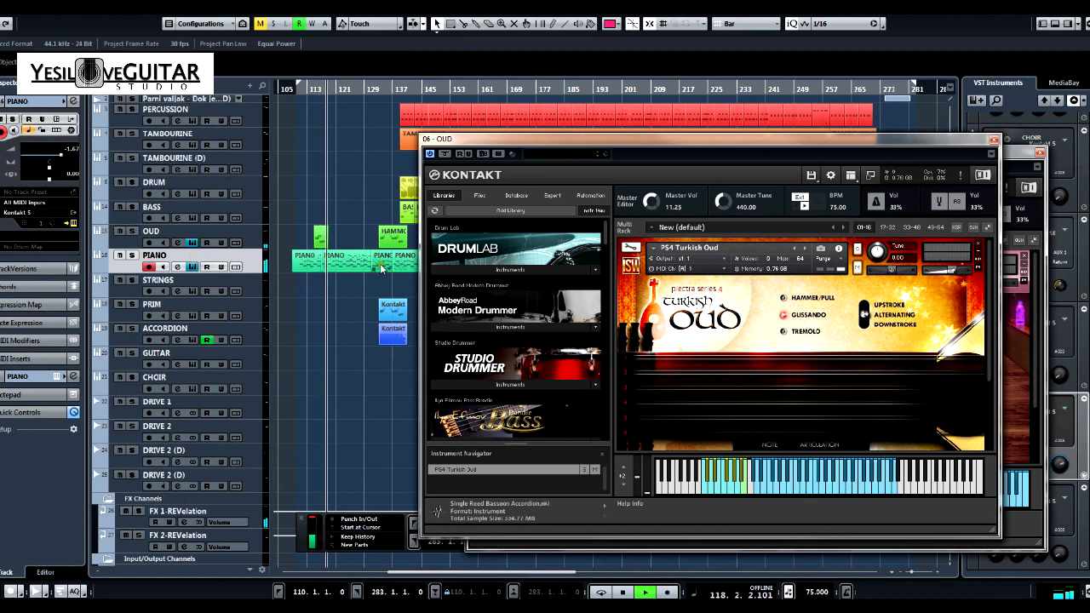
click(994, 138)
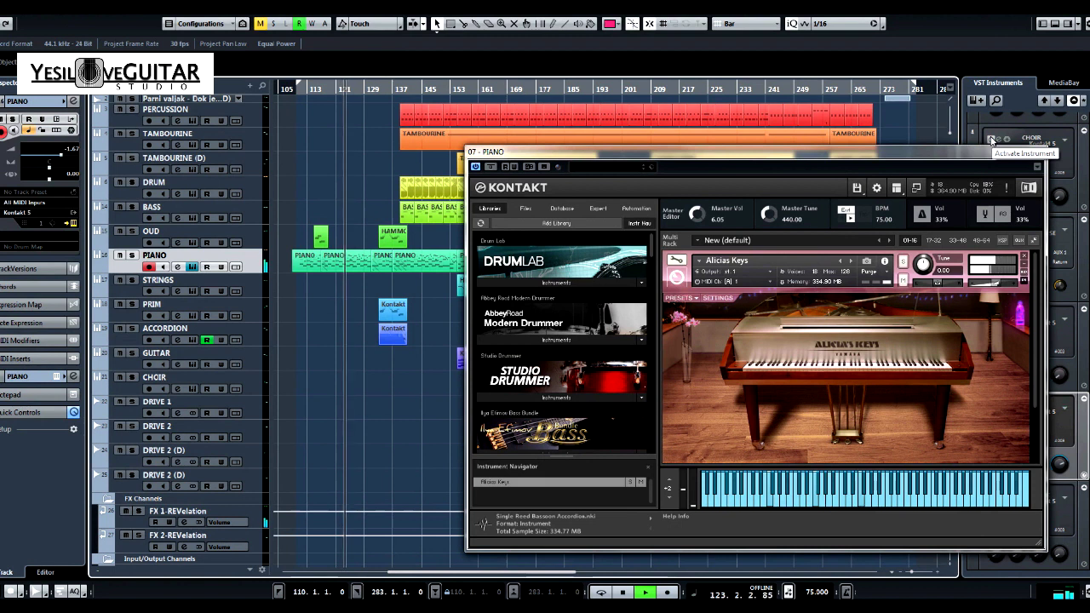
click(177, 266)
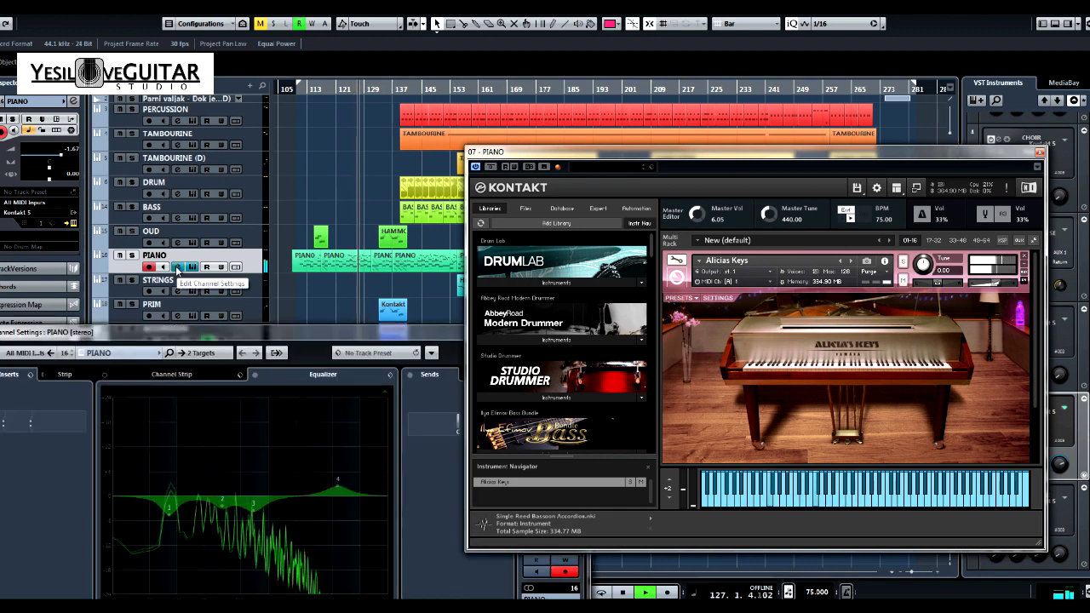
click(177, 267)
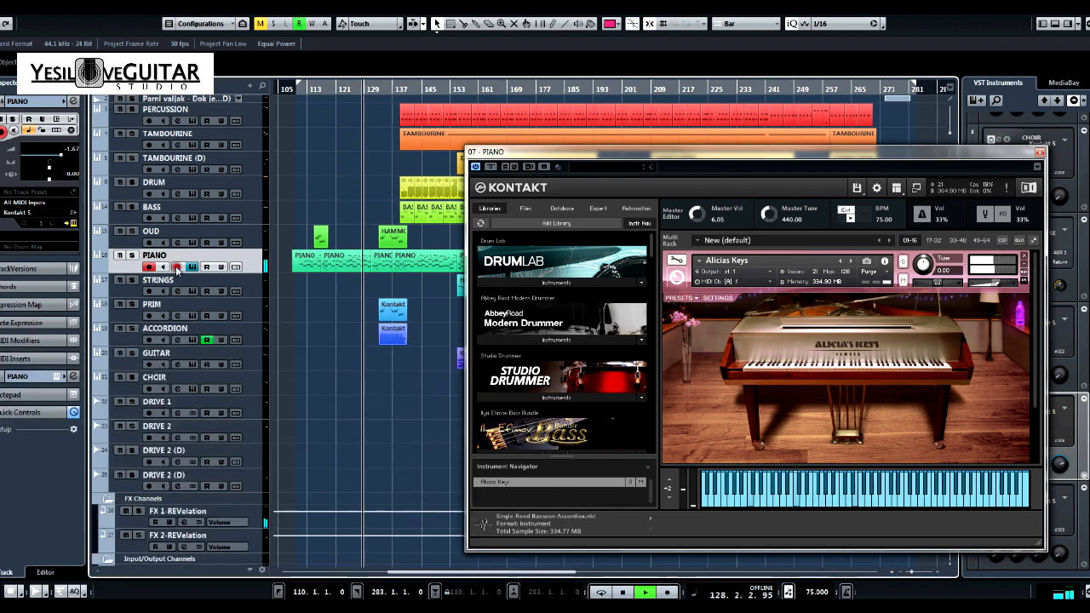
- Close the PIANO instrument, view the Kontakt instruments of the ACCORDION and PRIM tracks, and close both
click(138, 333)
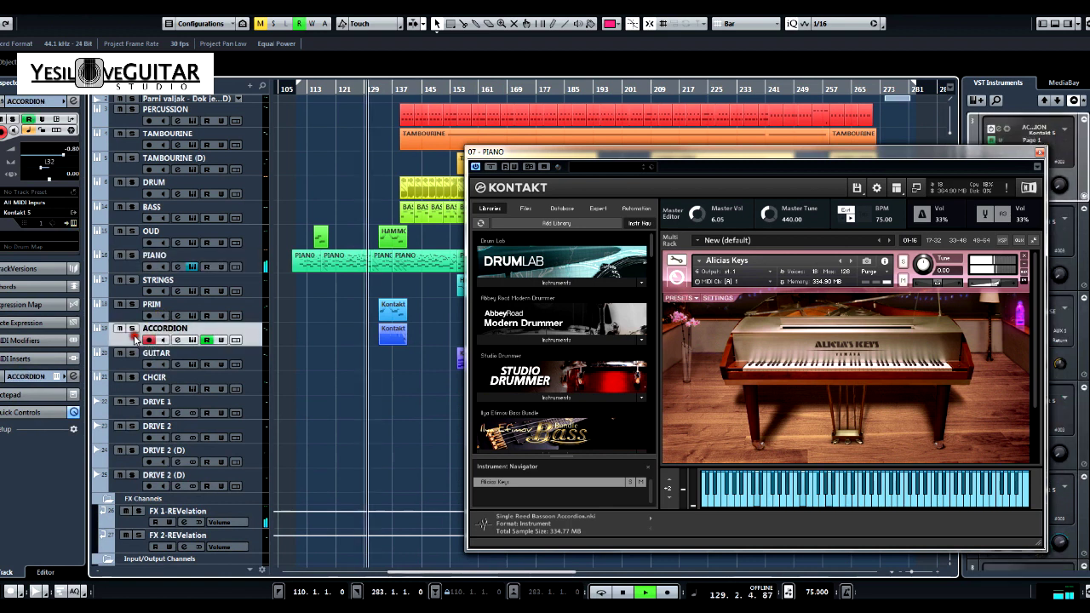
click(191, 267)
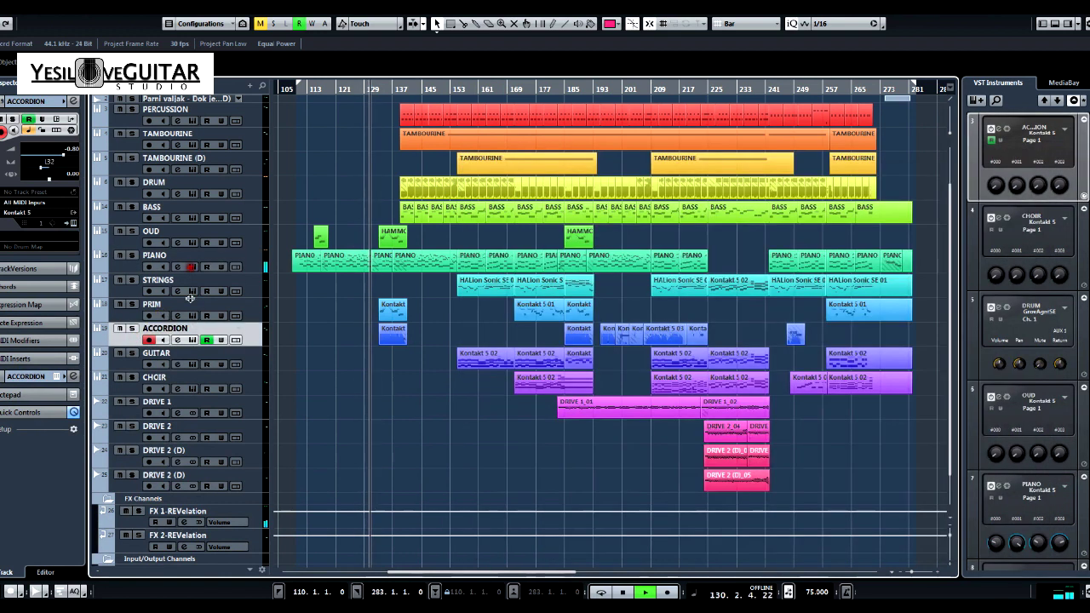
click(192, 341)
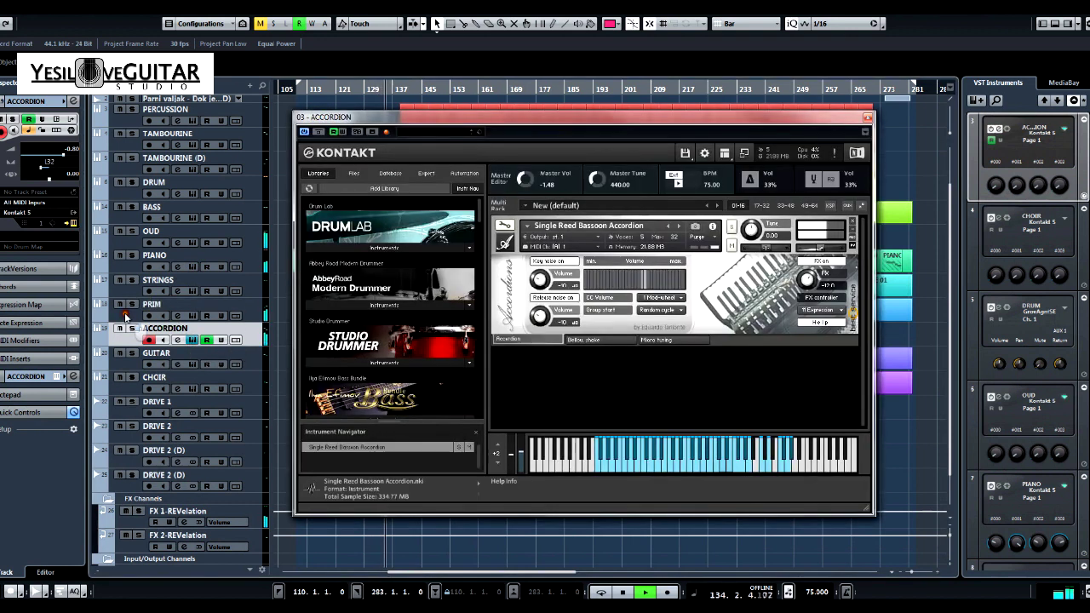
click(125, 316)
click(193, 316)
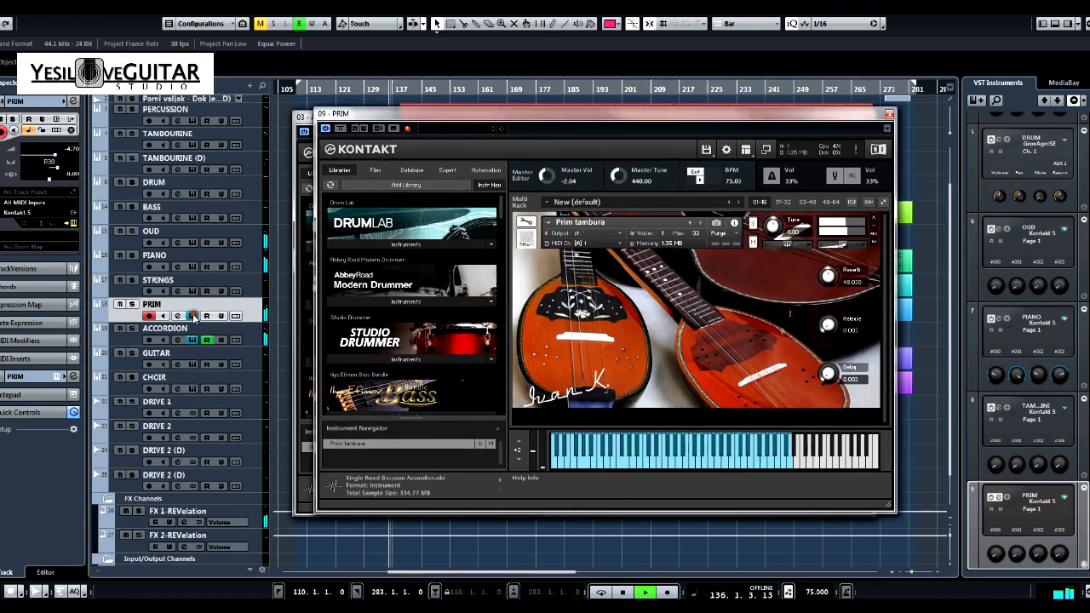
click(890, 113)
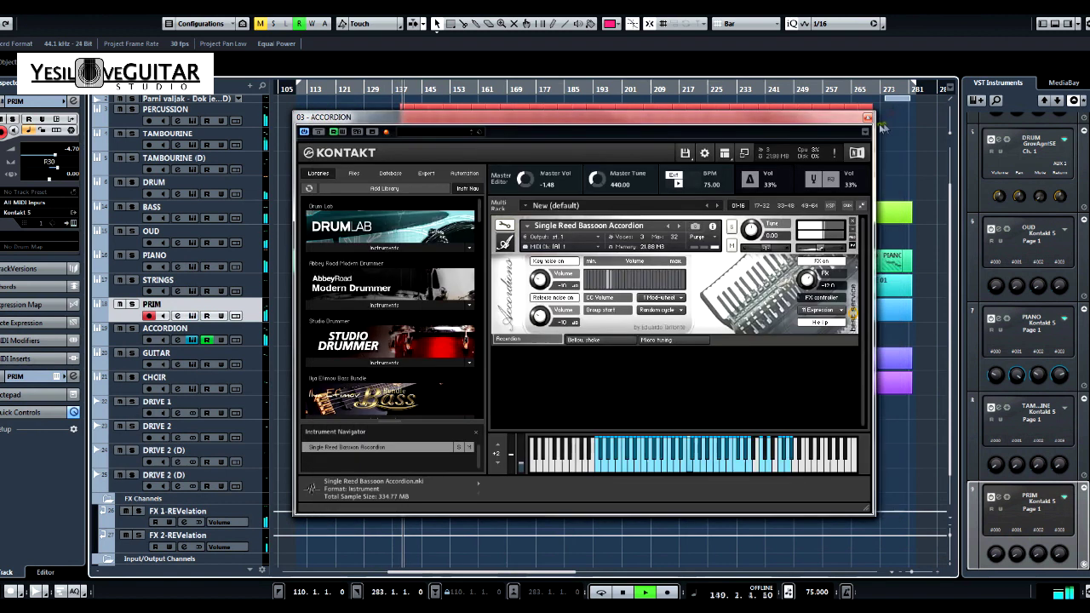
click(868, 119)
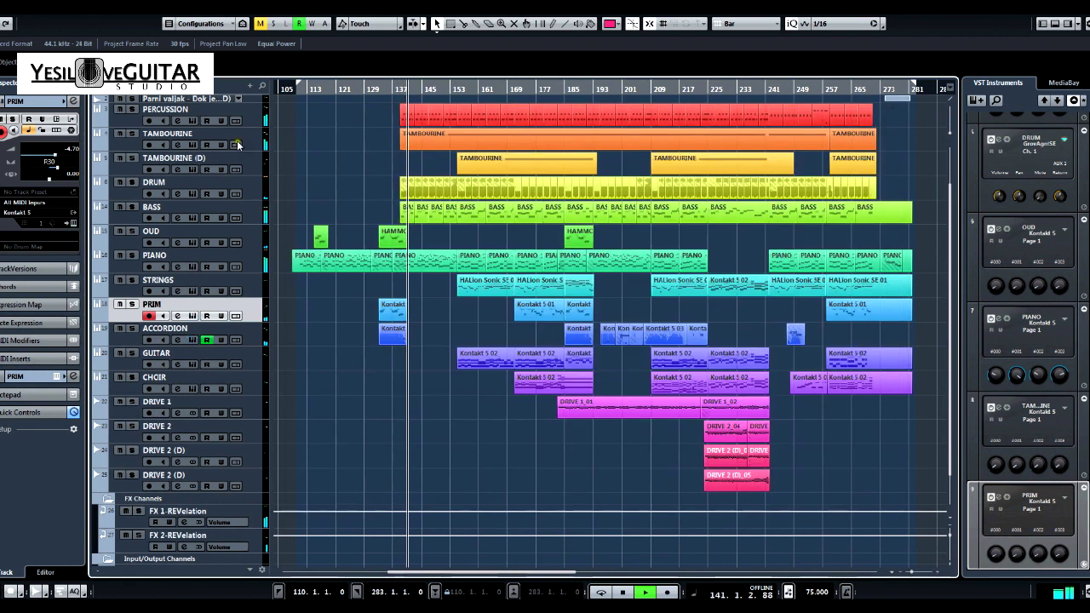
- Select the PERCUSSION track, view its Kontakt instrument, and close it
click(251, 120)
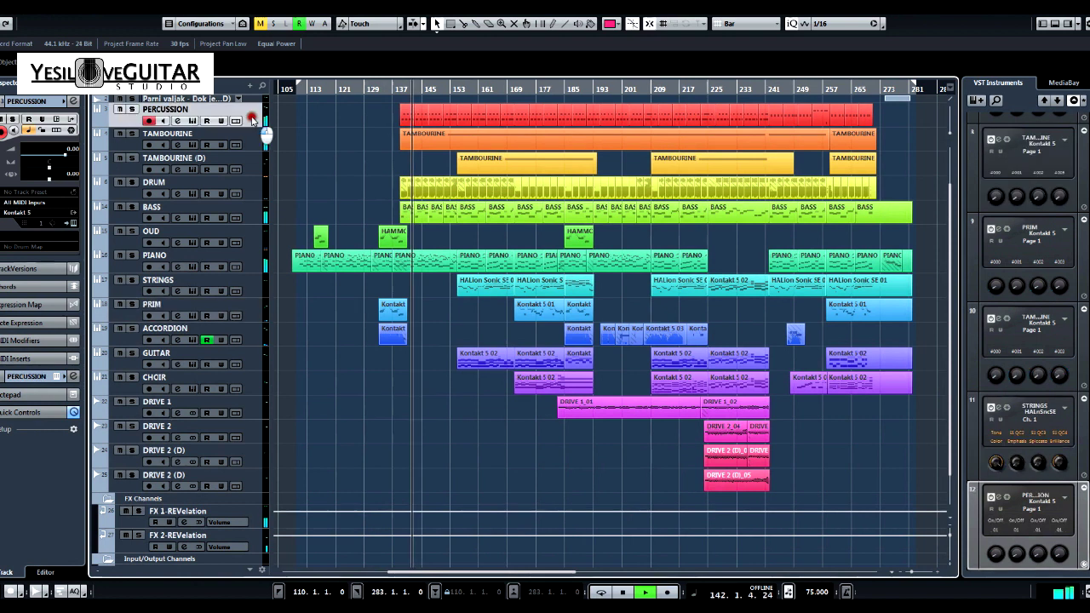
click(194, 121)
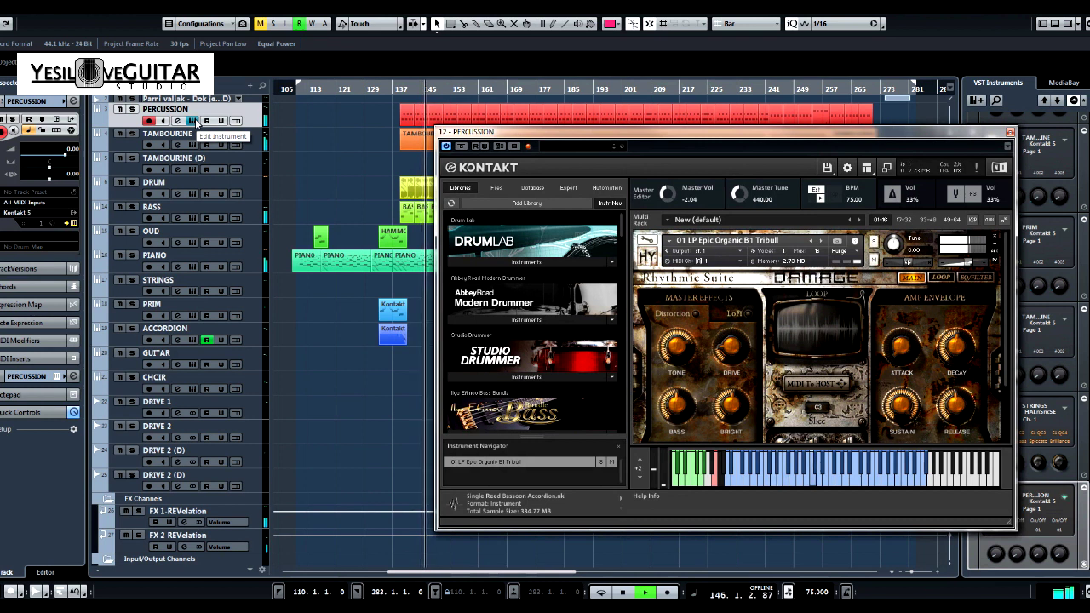
click(194, 121)
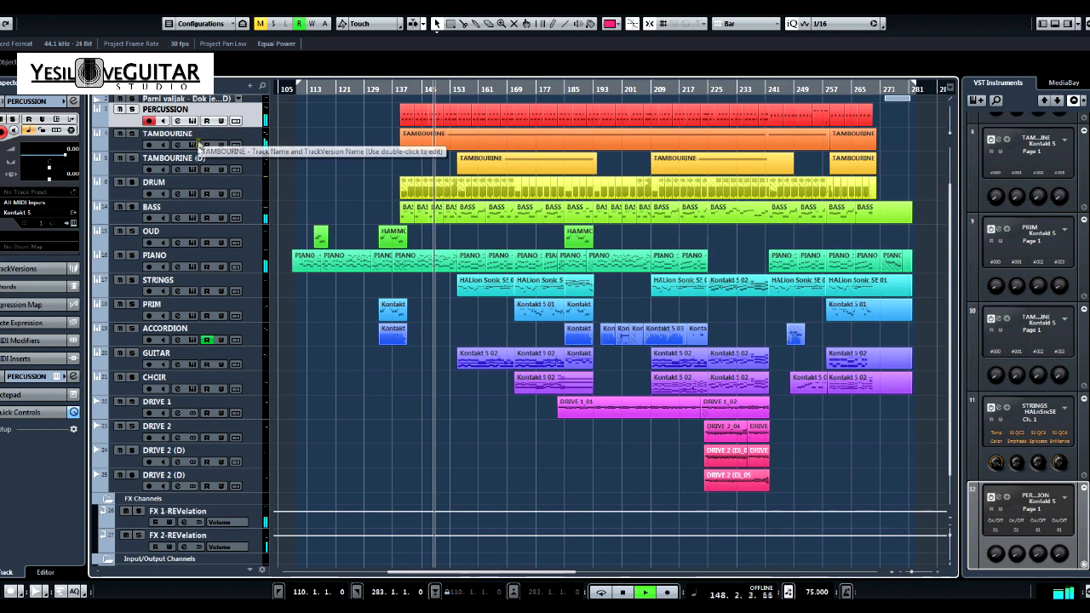
- View the Kontakt instruments of the TAMBOURINE and TAMBOURINE (D) tracks one after the other, closing each
click(193, 145)
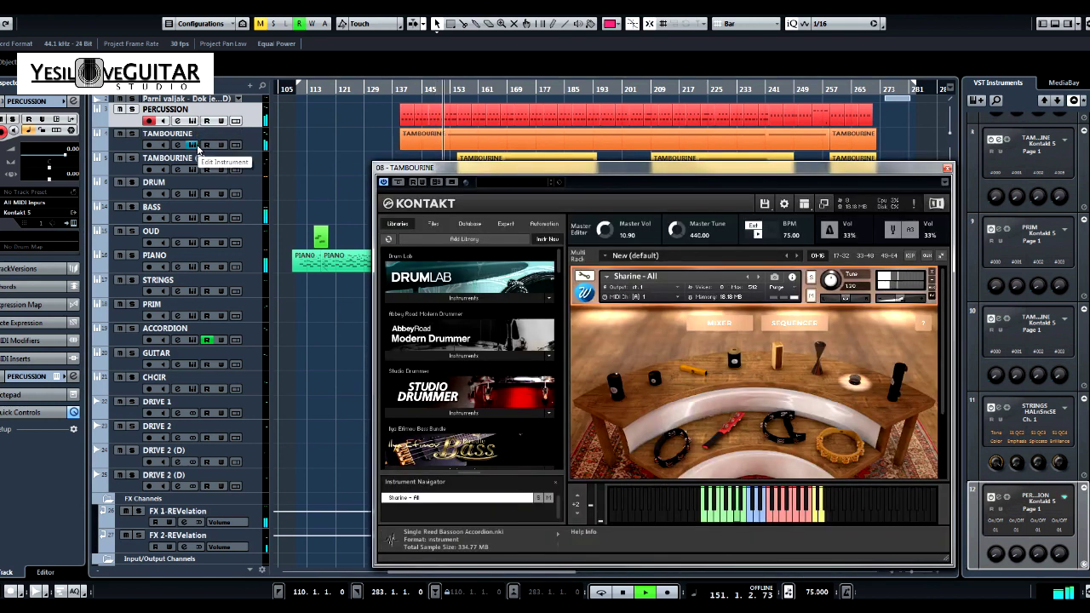
click(194, 146)
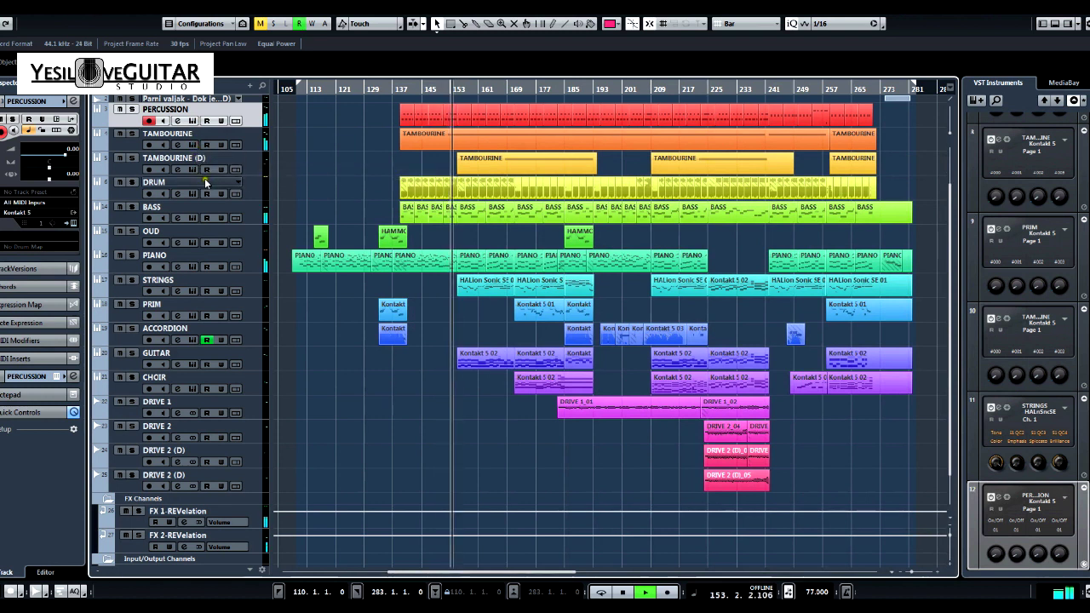
click(193, 171)
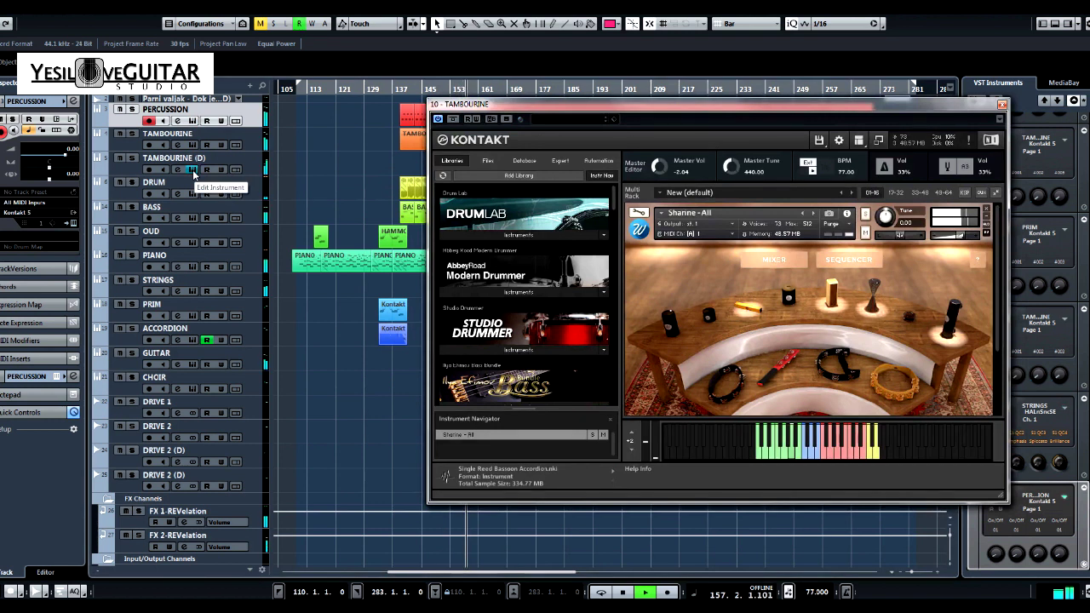
click(193, 170)
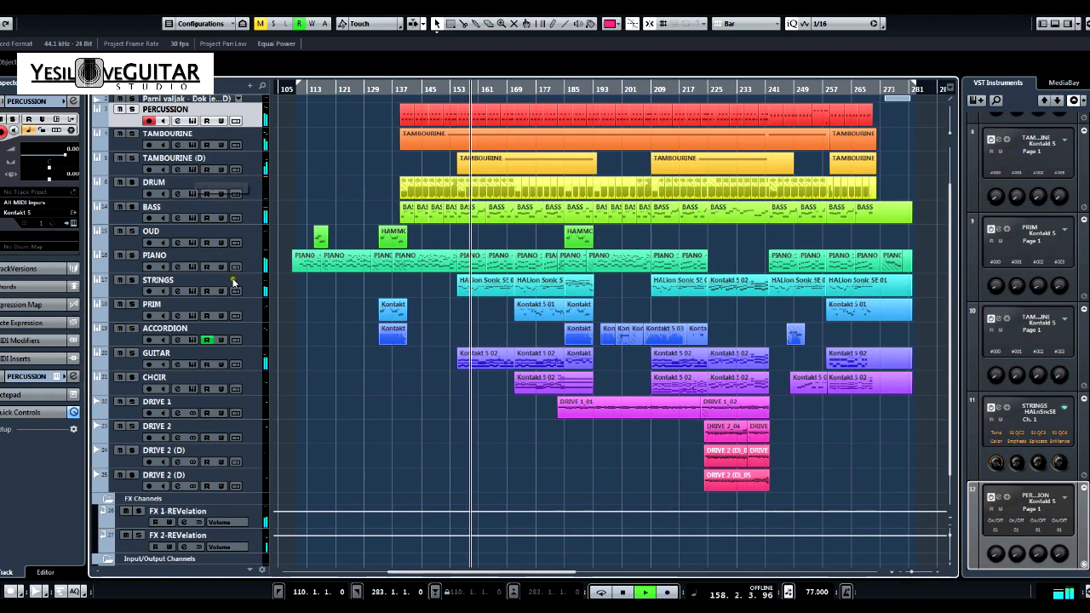
- View the virtual instruments of the GUITAR, STRINGS and CHOIR tracks and close their windows
click(195, 365)
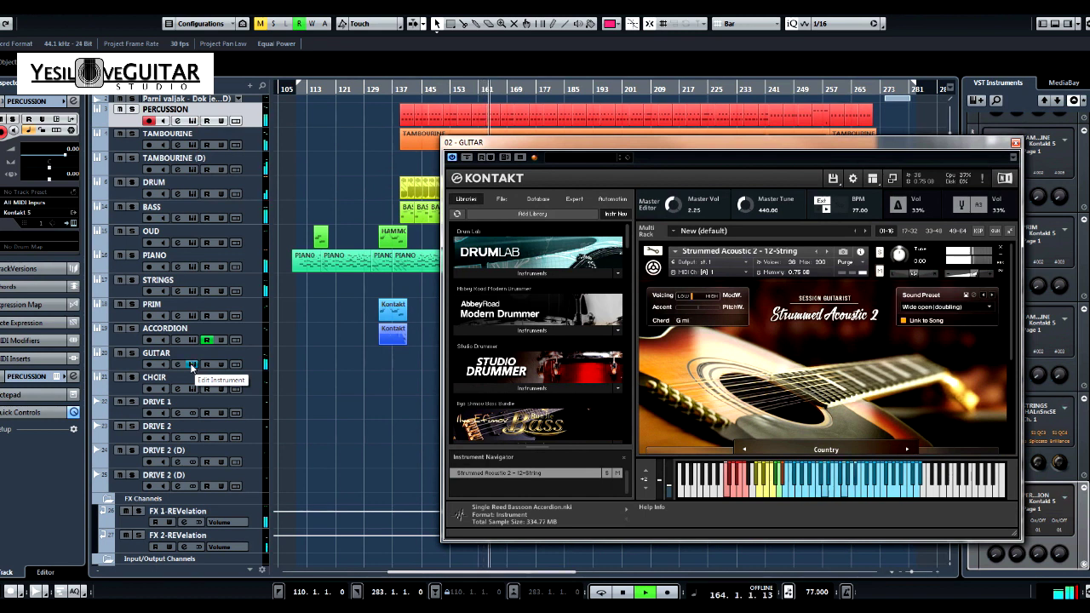
click(191, 365)
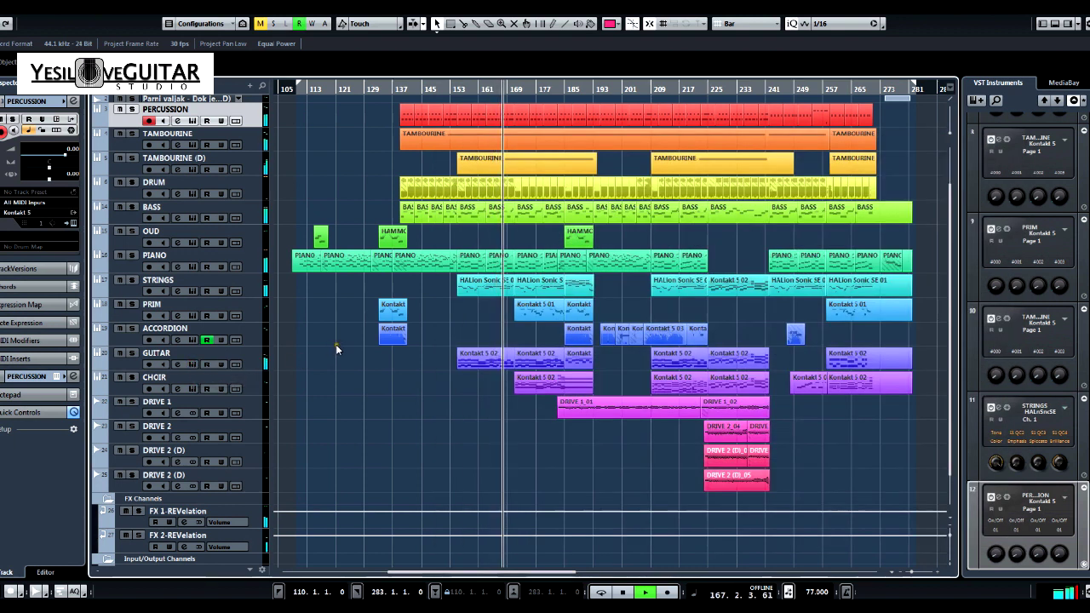
click(192, 290)
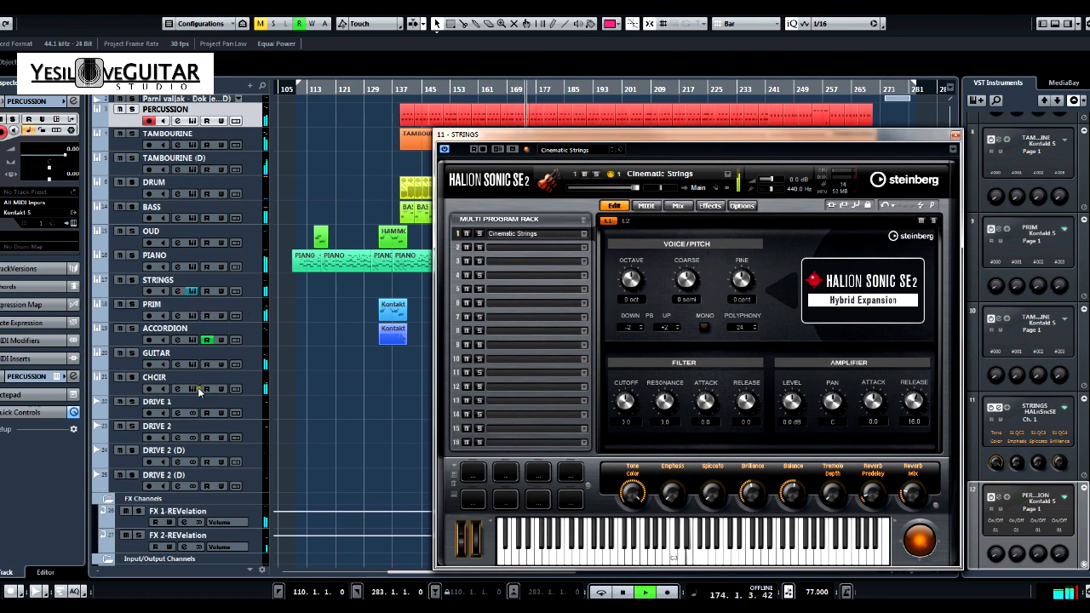
click(194, 388)
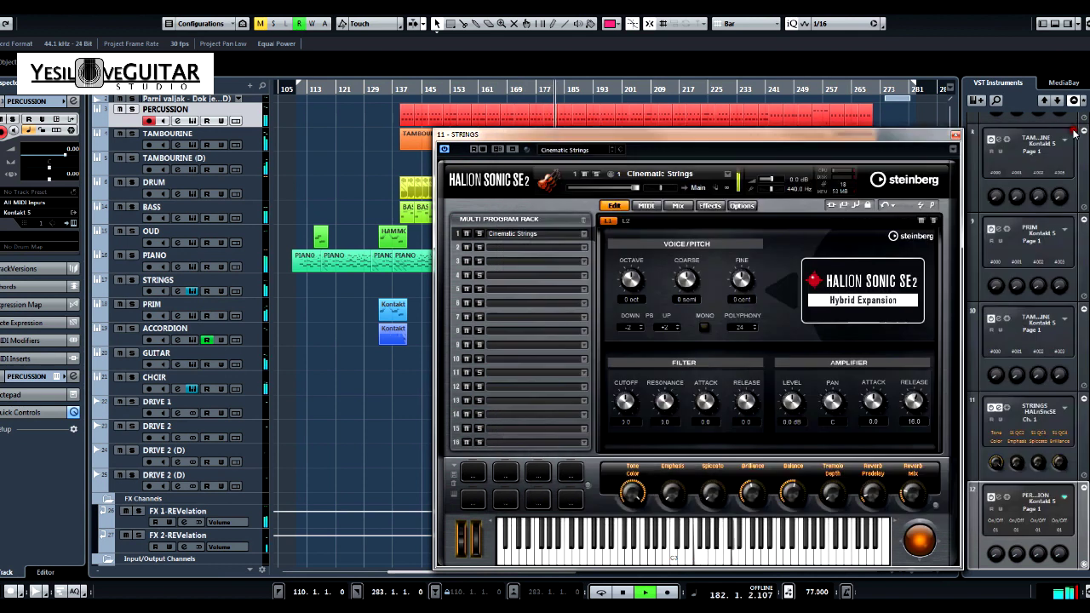
click(1075, 133)
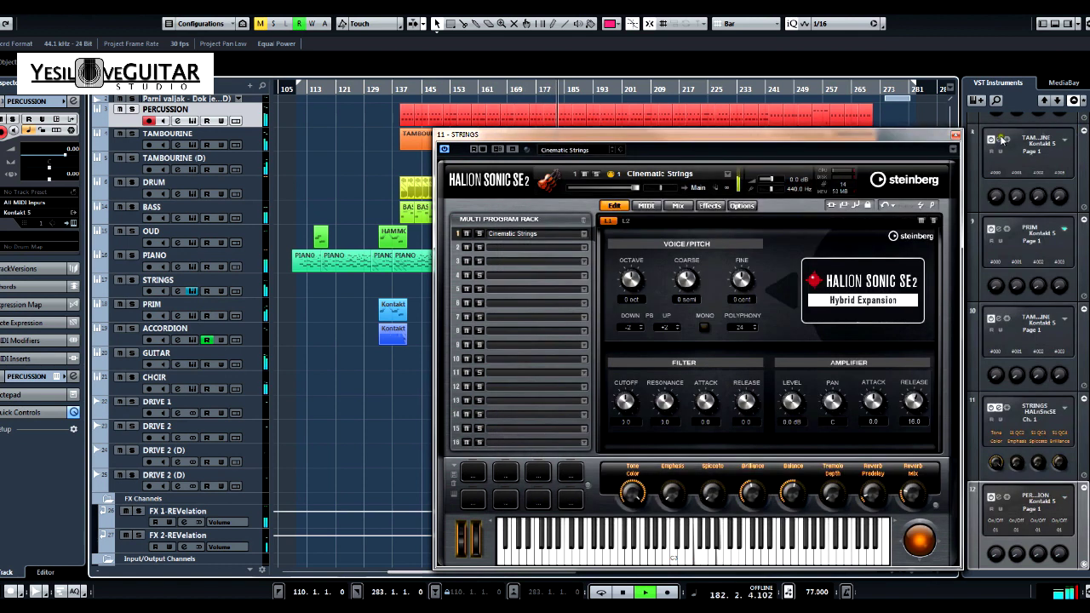
click(956, 134)
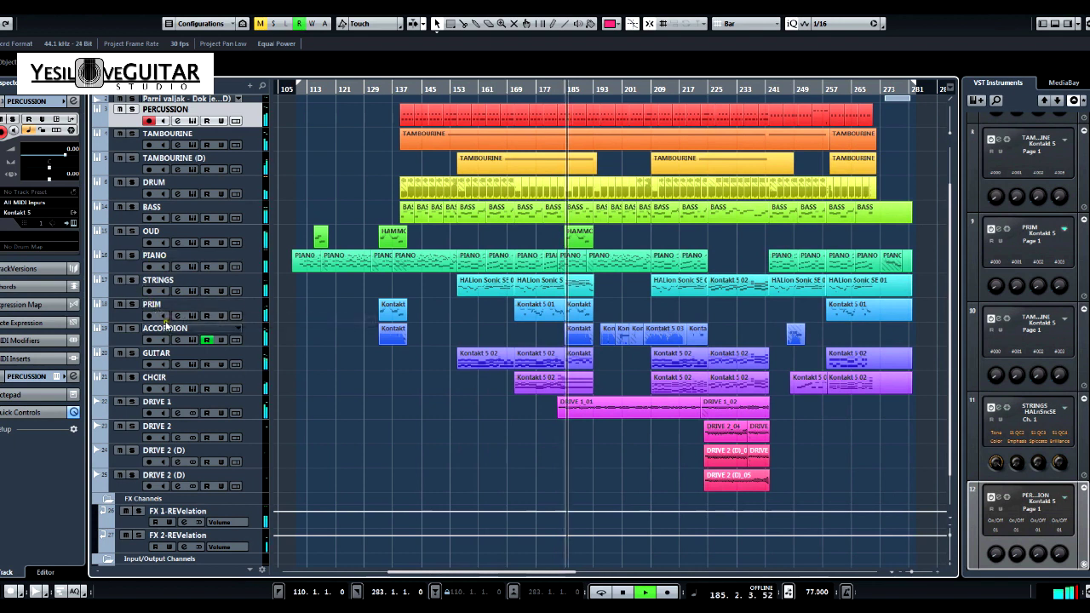
- View the ACCORDION track's Kontakt instrument and its channel equalizer, and close both windows
click(190, 339)
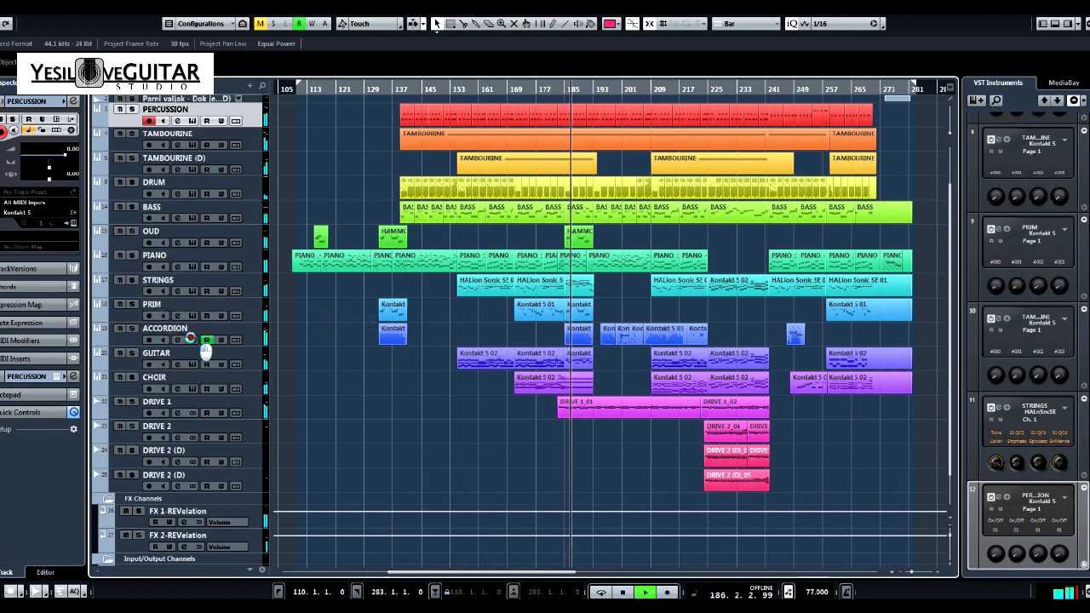
click(191, 339)
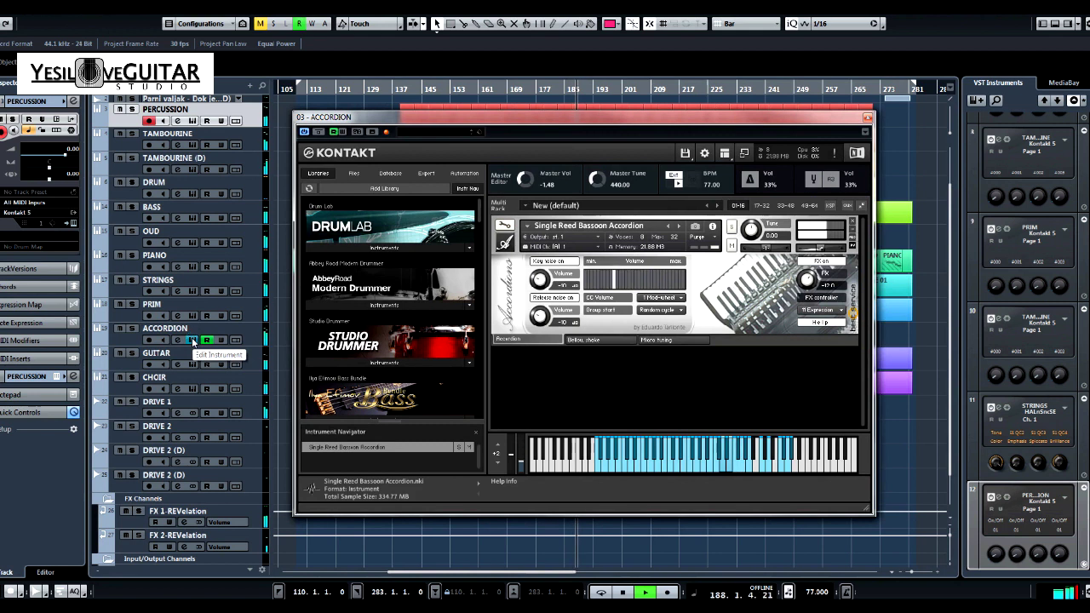
click(177, 340)
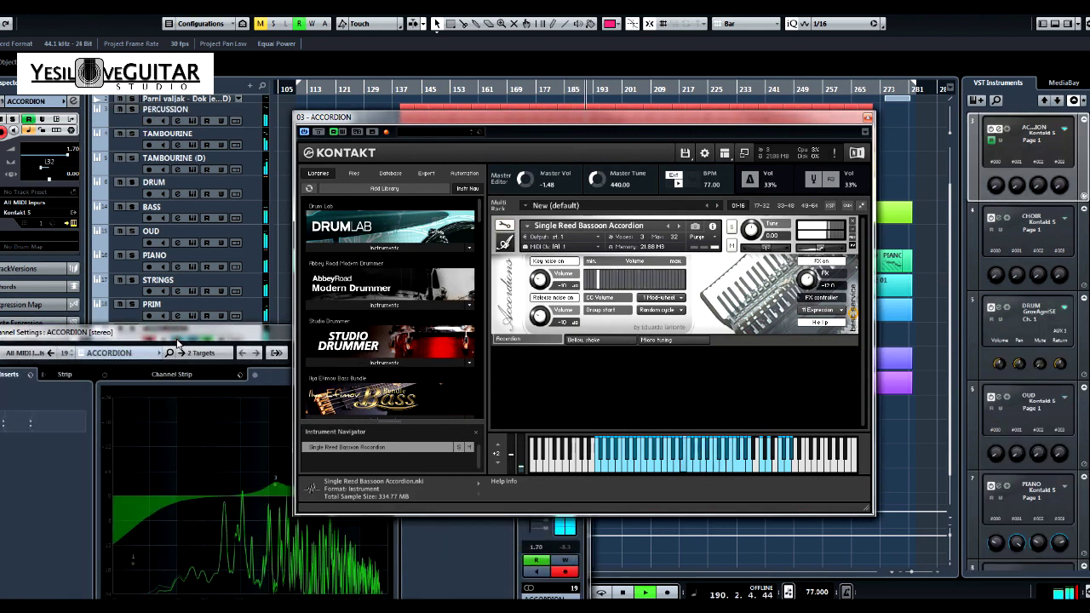
click(177, 342)
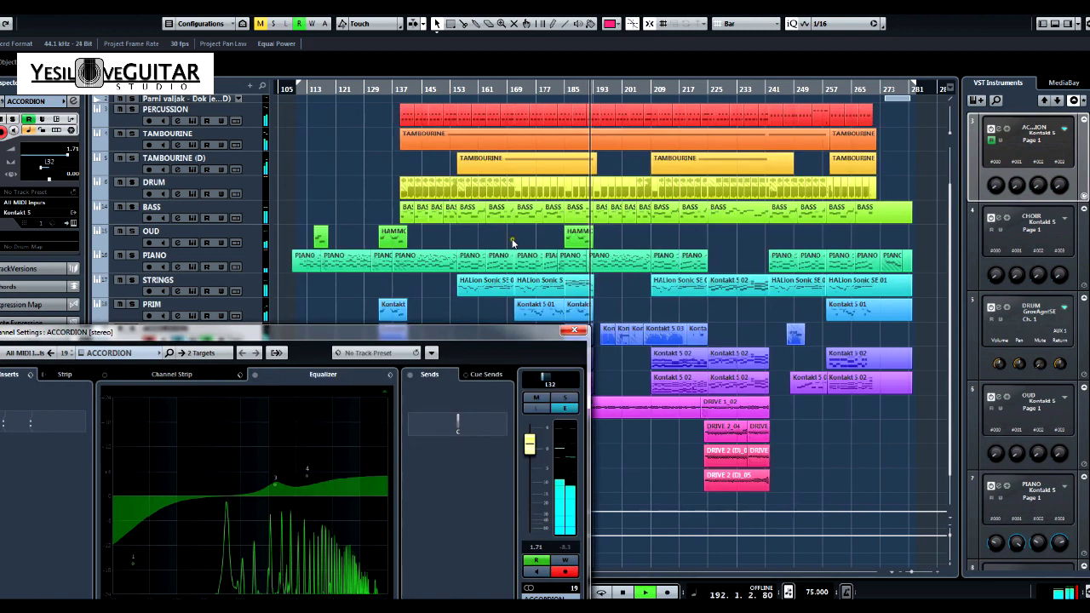
click(574, 329)
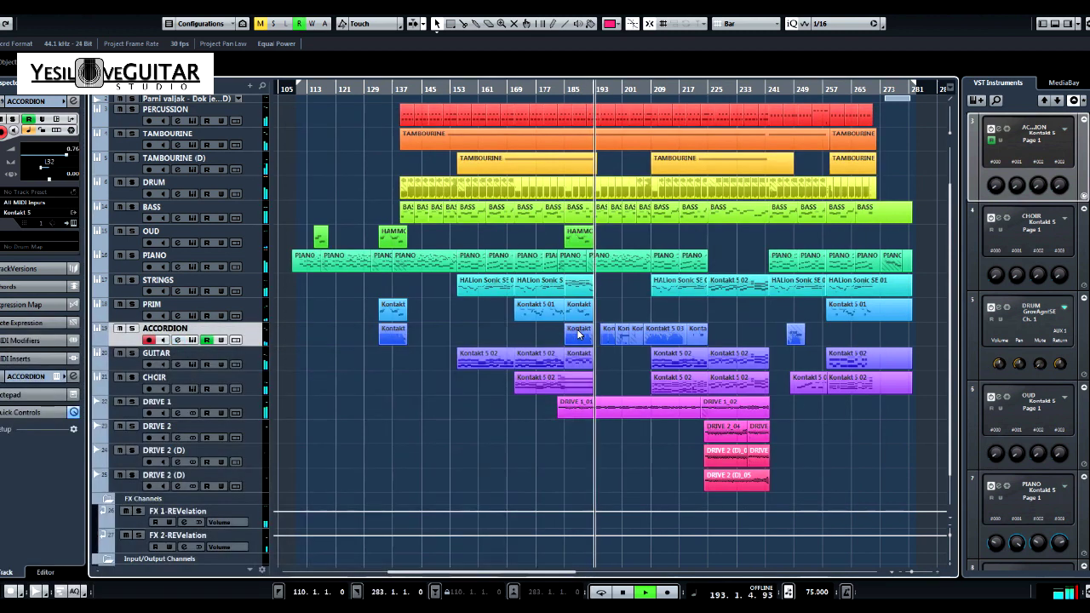
- Select the DRIVE 1 track, view its VST Amp Rack insert effect, and close it
click(171, 405)
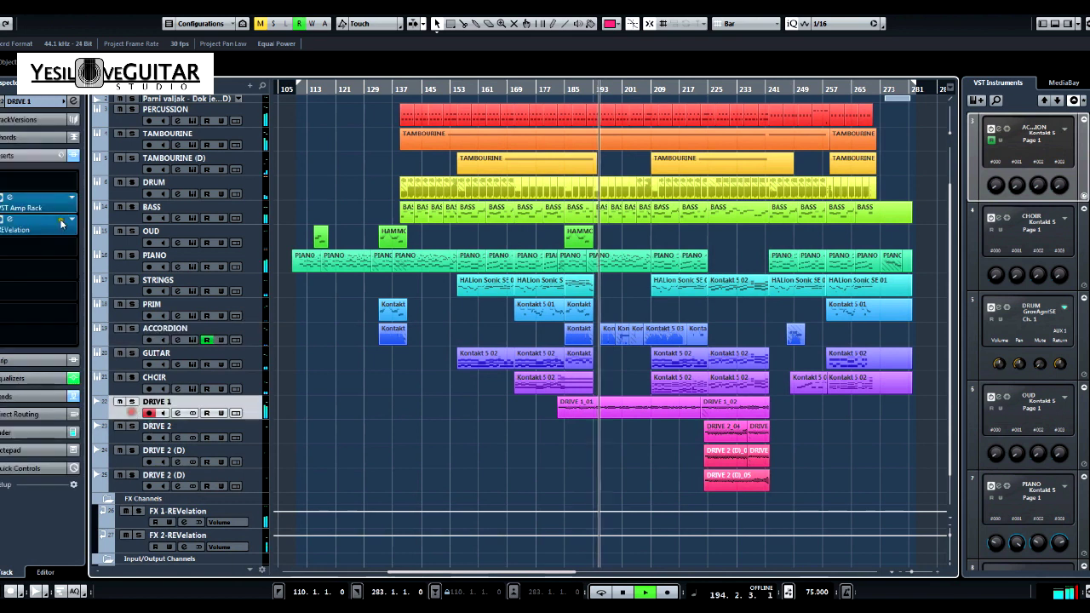
click(36, 207)
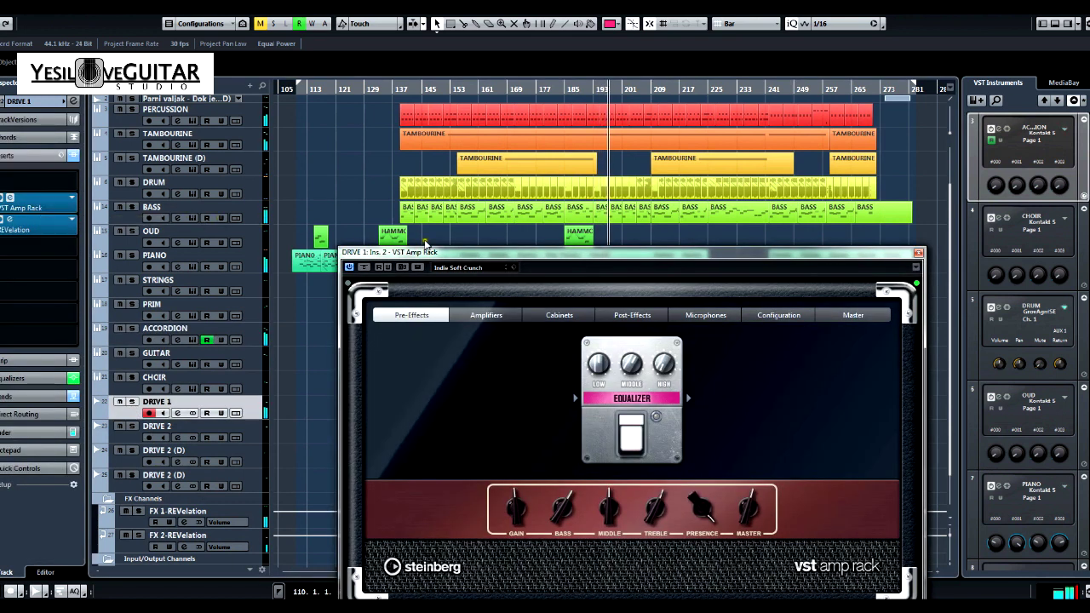
click(919, 253)
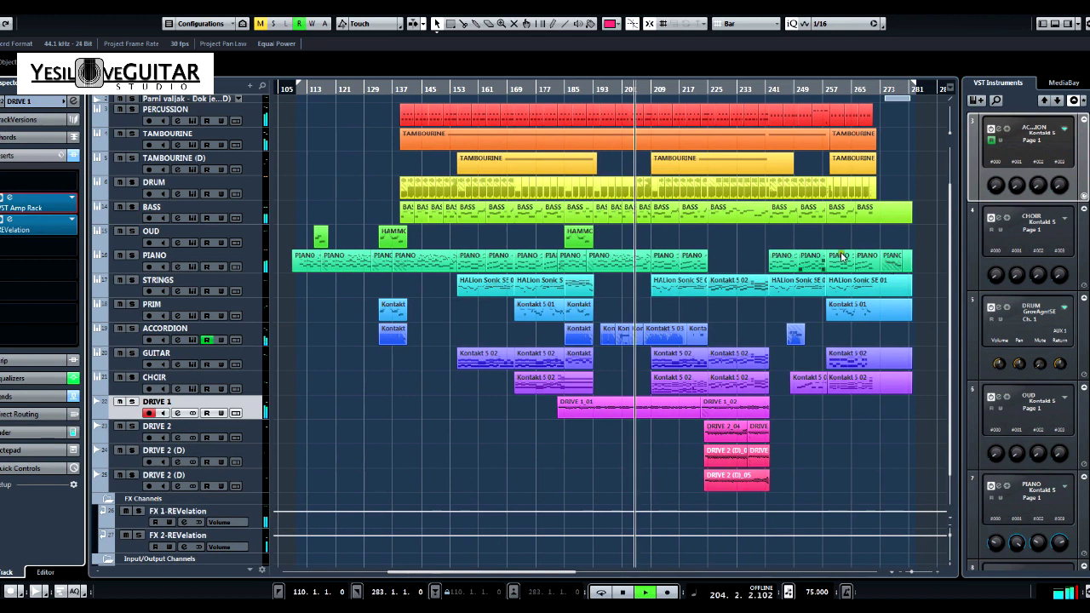
- Select the DRUM track, view its Groove Agent SE instrument, and close it
click(252, 188)
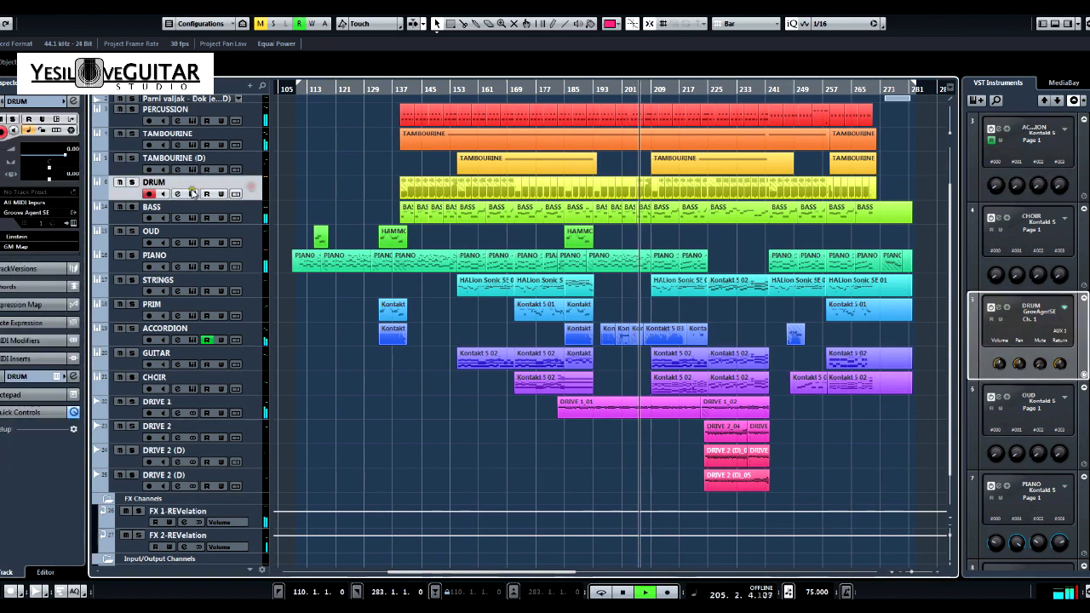
click(190, 195)
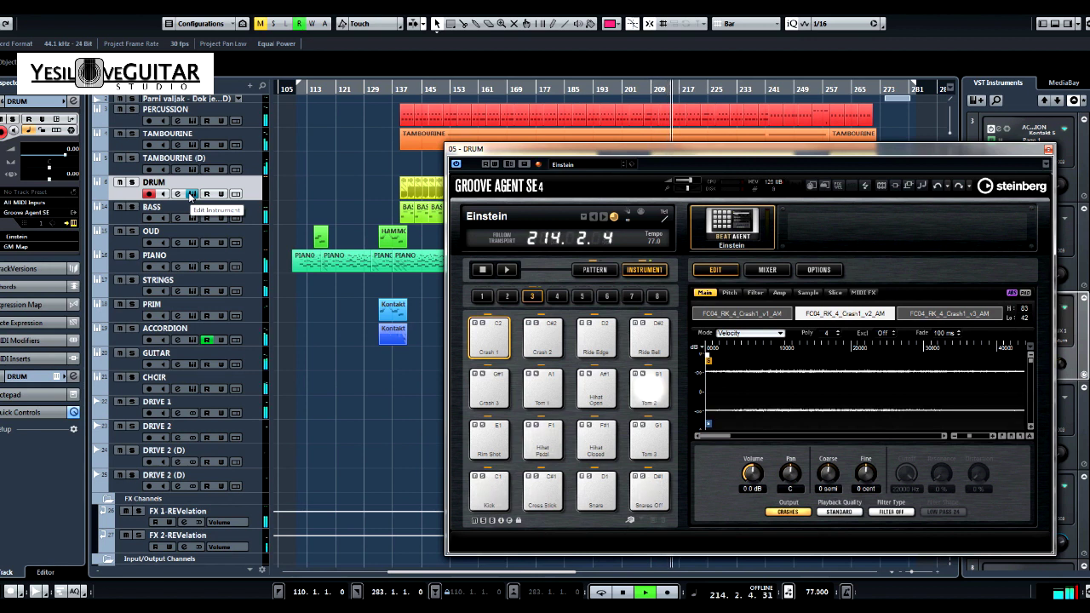
click(191, 194)
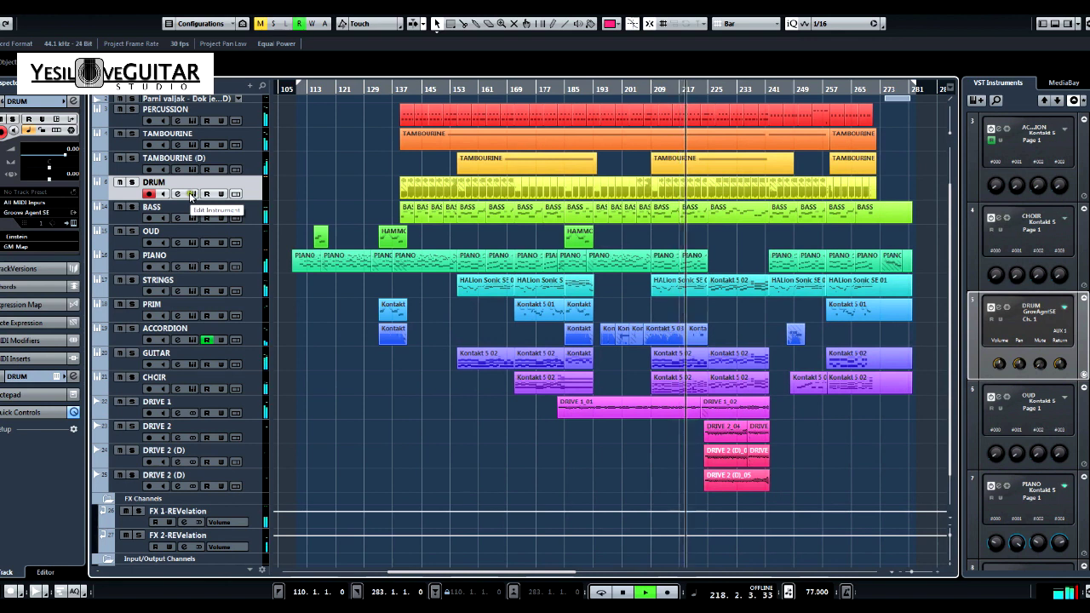
- View the VST Amp Rack inserts of the upper DRIVE 2 (D) track and the DRIVE 2 track, and close both windows
click(252, 459)
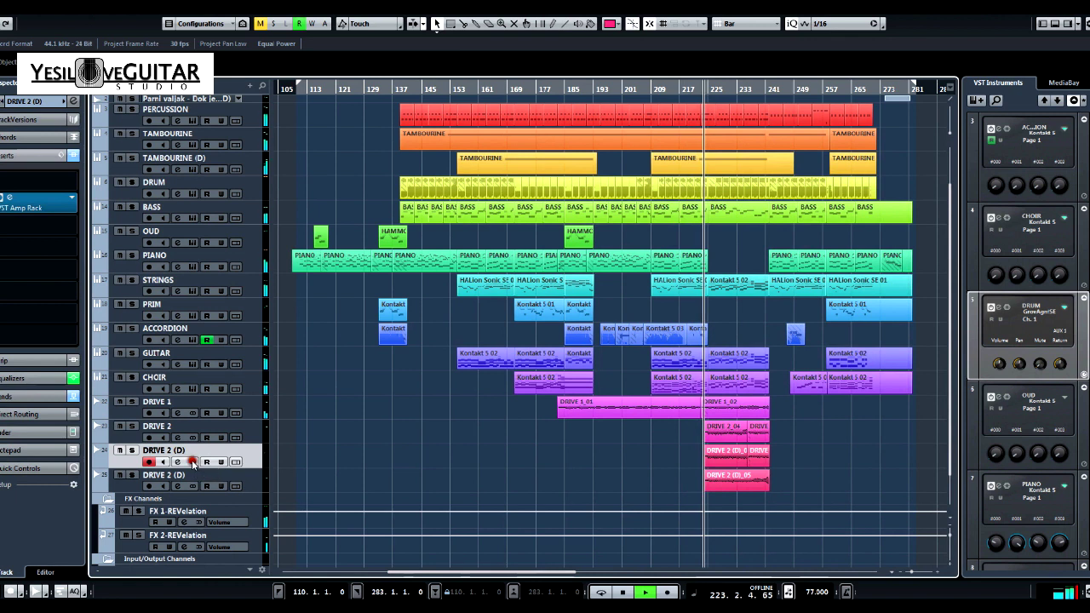
click(49, 202)
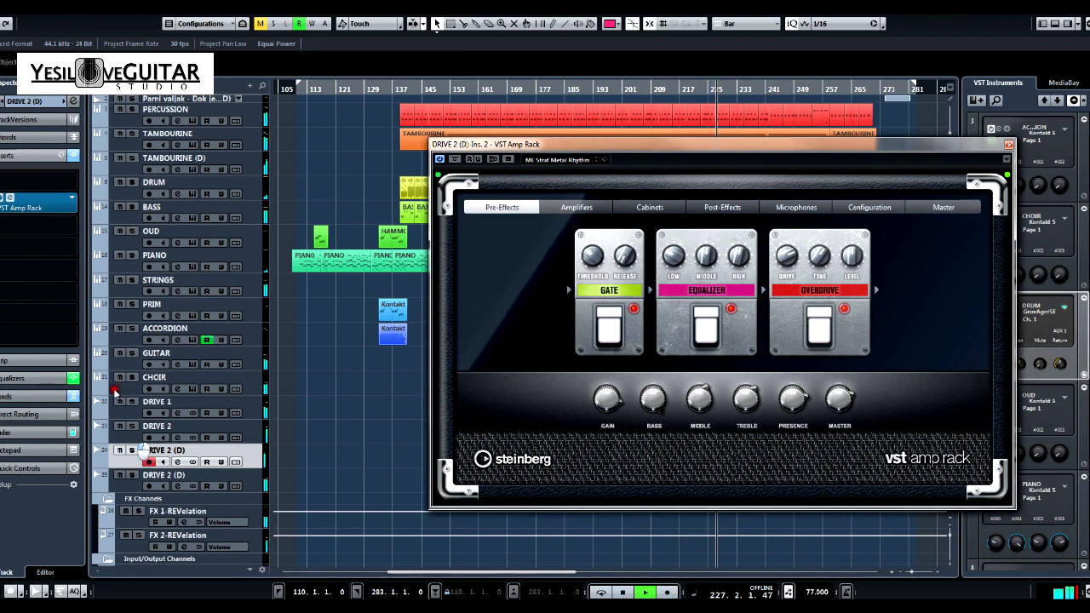
click(128, 434)
double_click(36, 205)
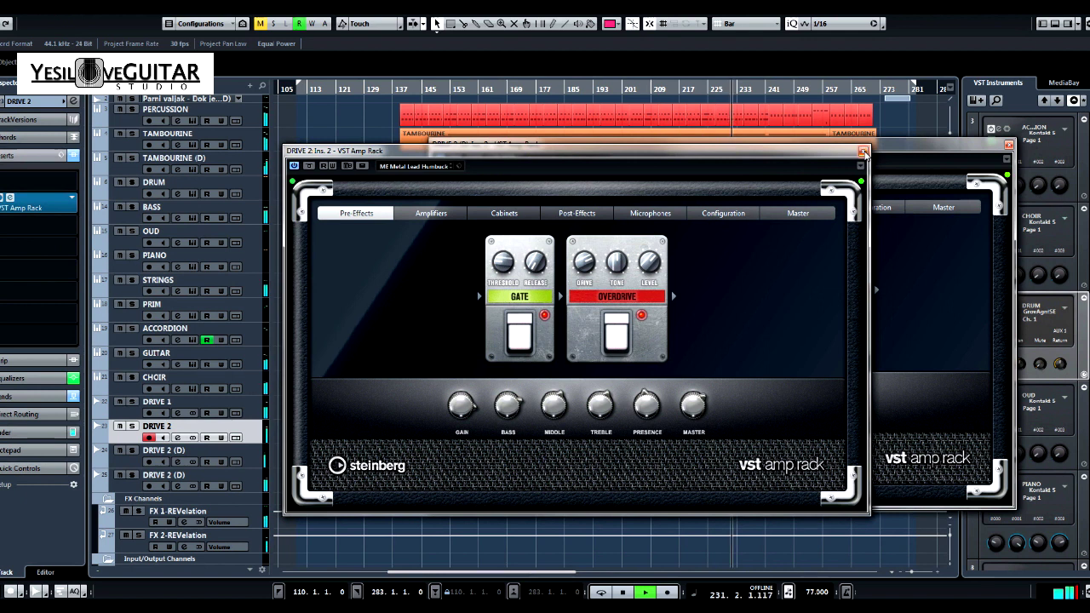
click(863, 152)
click(1008, 145)
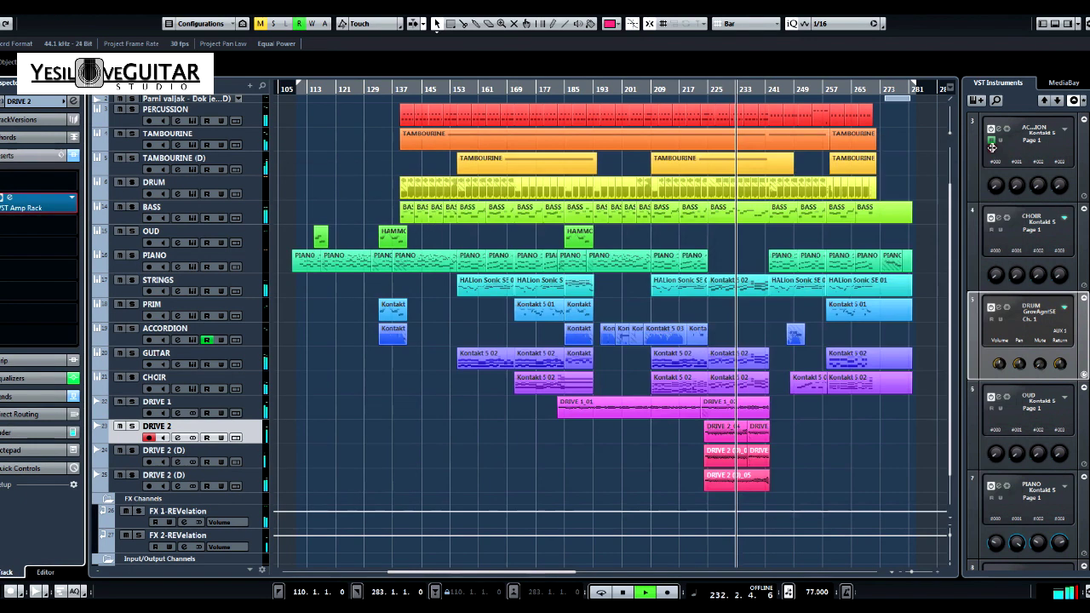
- Select the lower DRIVE 2 (D) track, view its VST Amp Rack insert effect, and close it
click(254, 481)
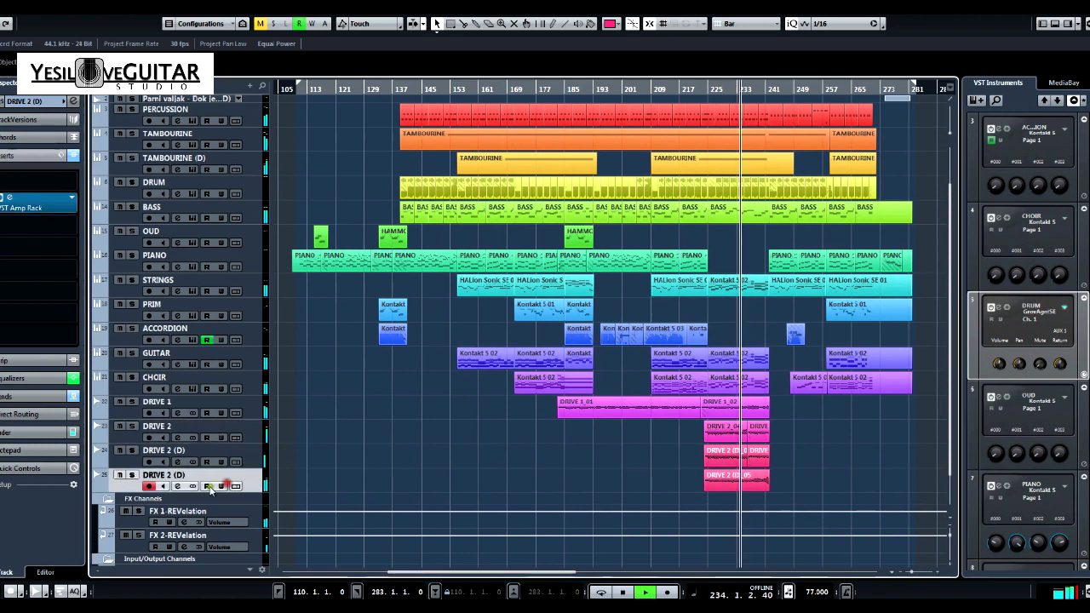
click(34, 206)
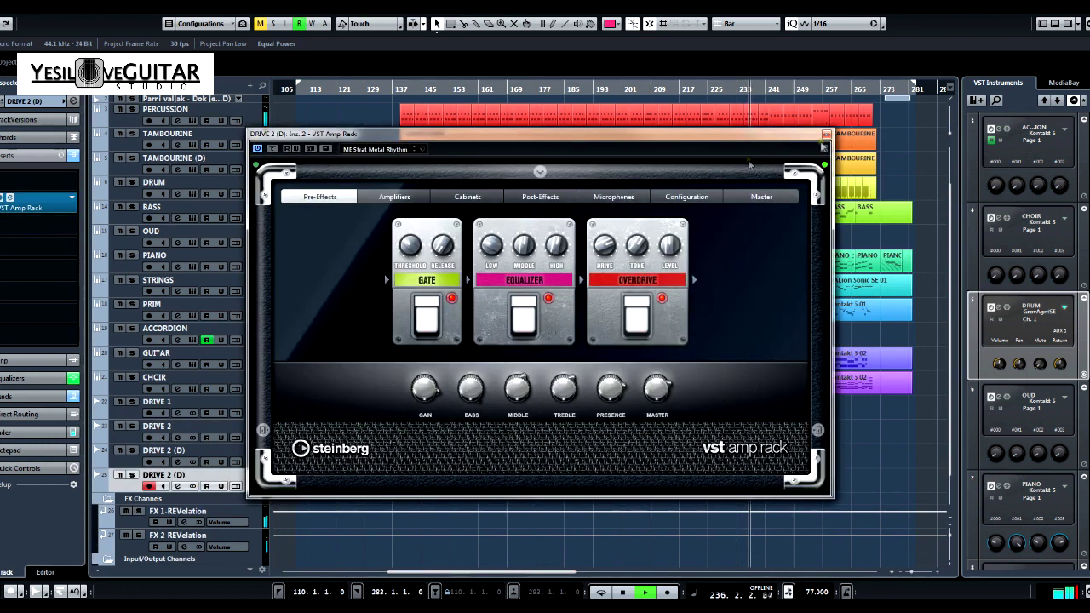
click(826, 134)
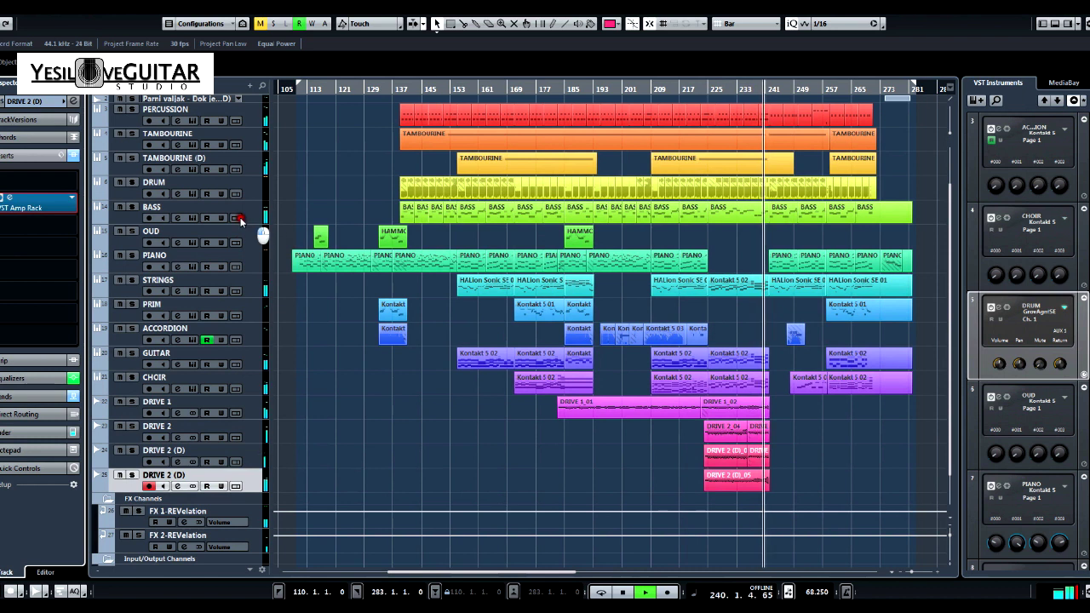
- Select the BASS track, view its Kontakt instrument, and close it
click(252, 220)
click(192, 219)
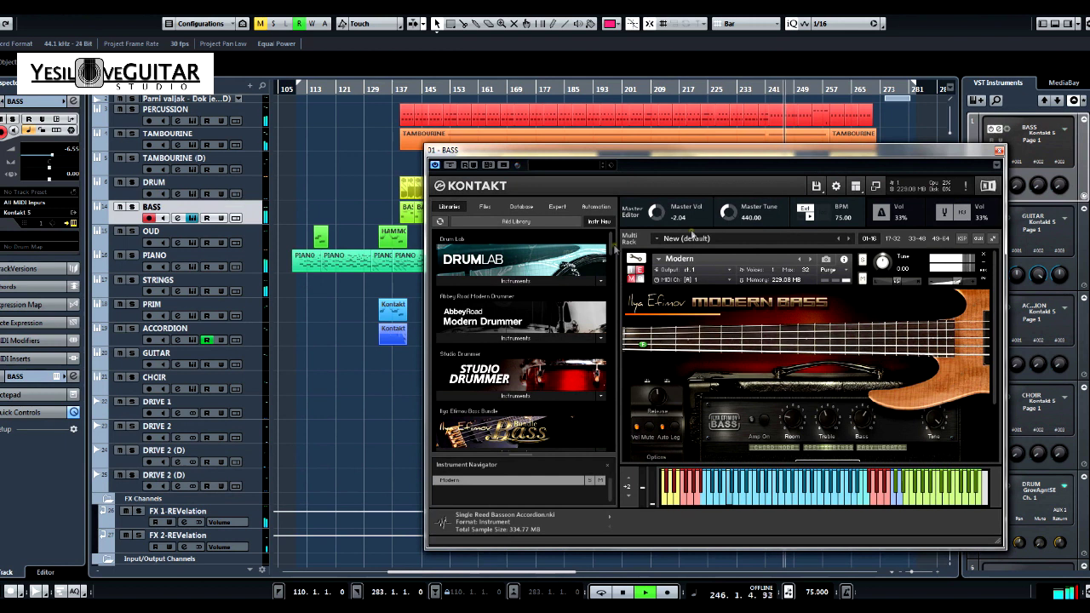
click(1000, 151)
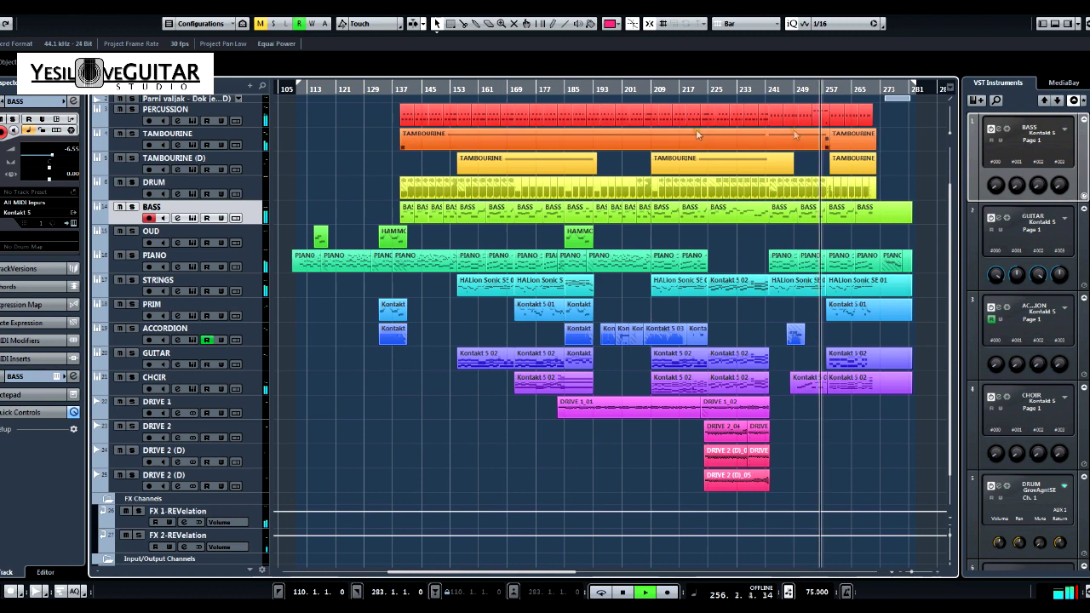
- Select the PERCUSSION track, view its channel equalizer, and close the channel settings
click(256, 119)
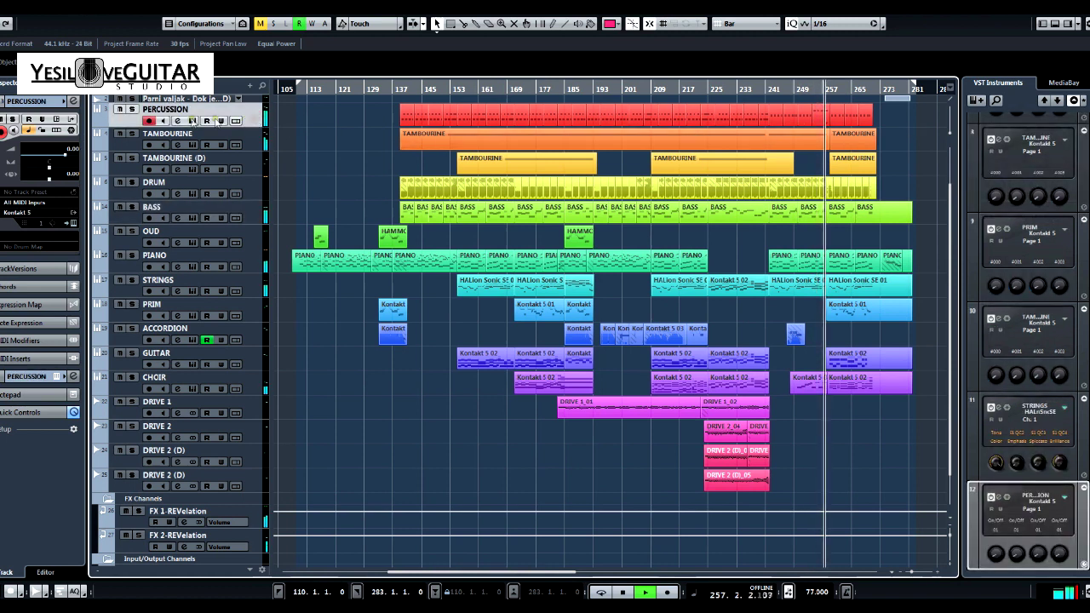
click(176, 120)
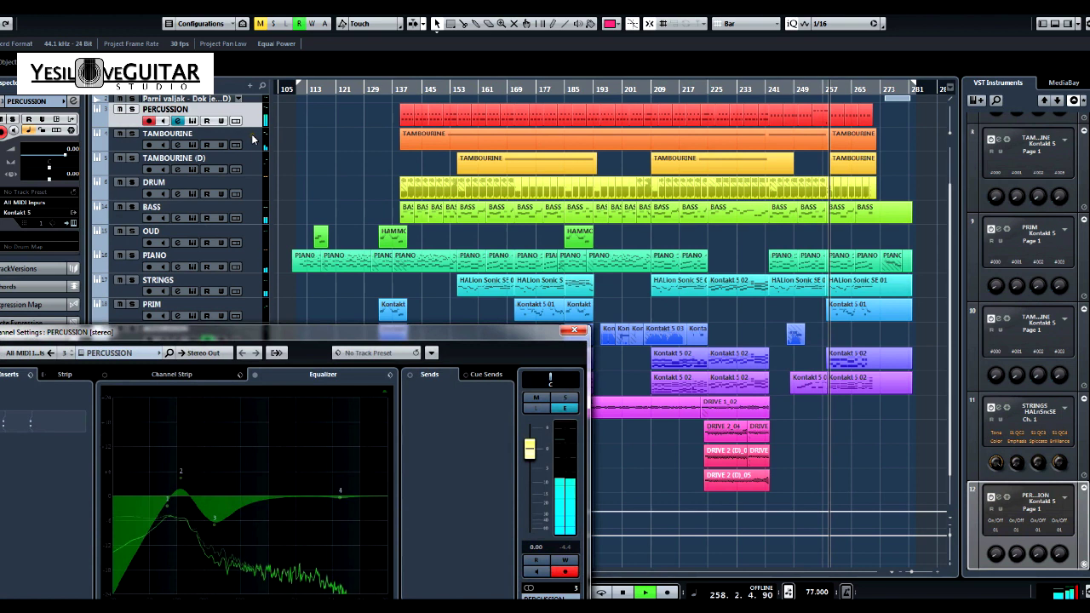
click(252, 137)
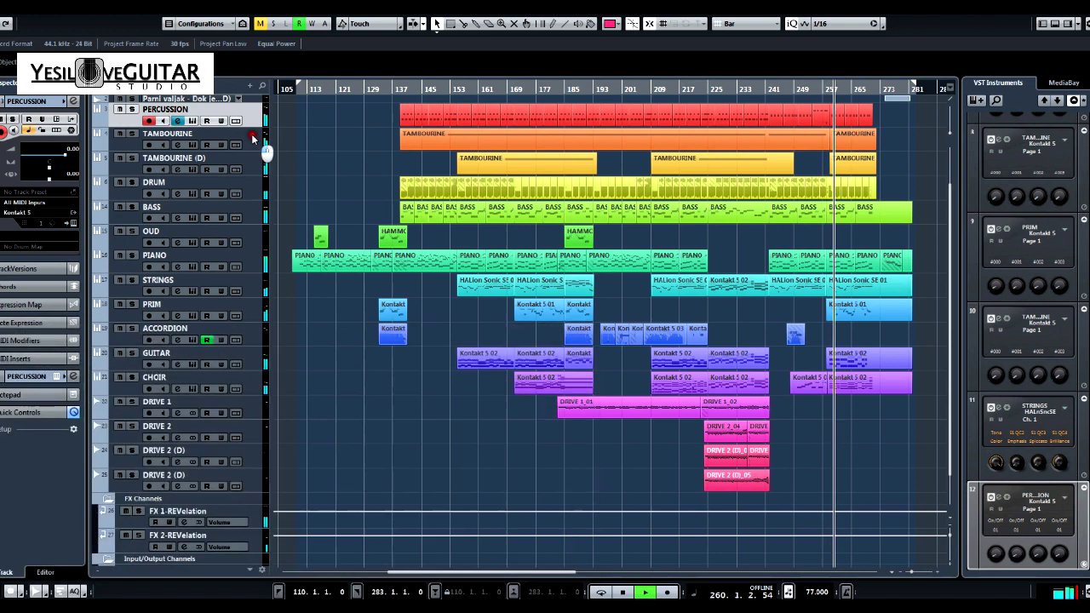
- Show the TAMBOURINE track's channel equalizer and set the channel settings window to Always on Top
click(252, 137)
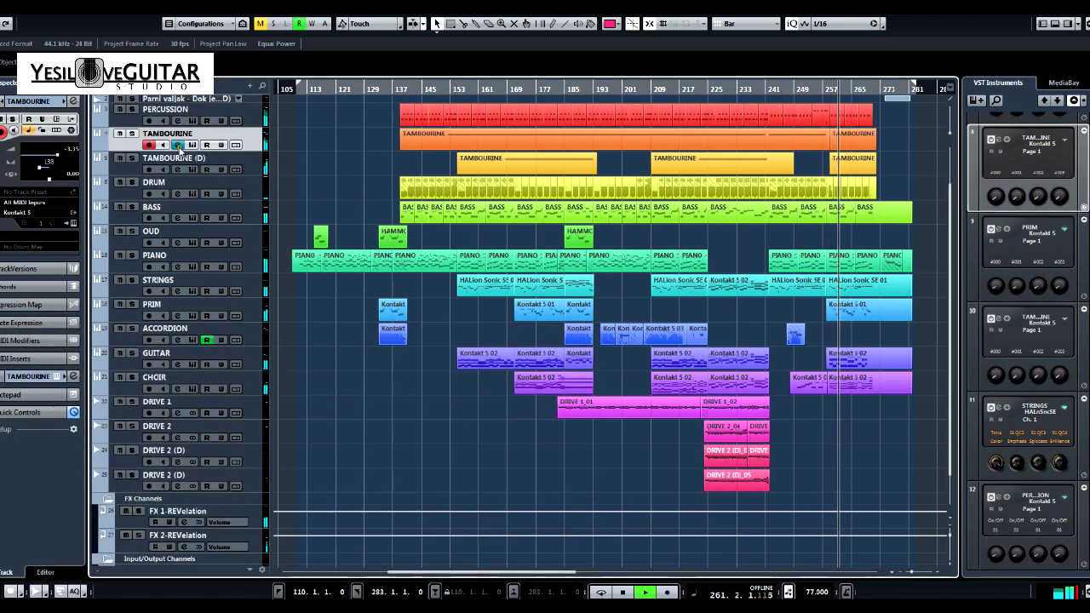
click(178, 145)
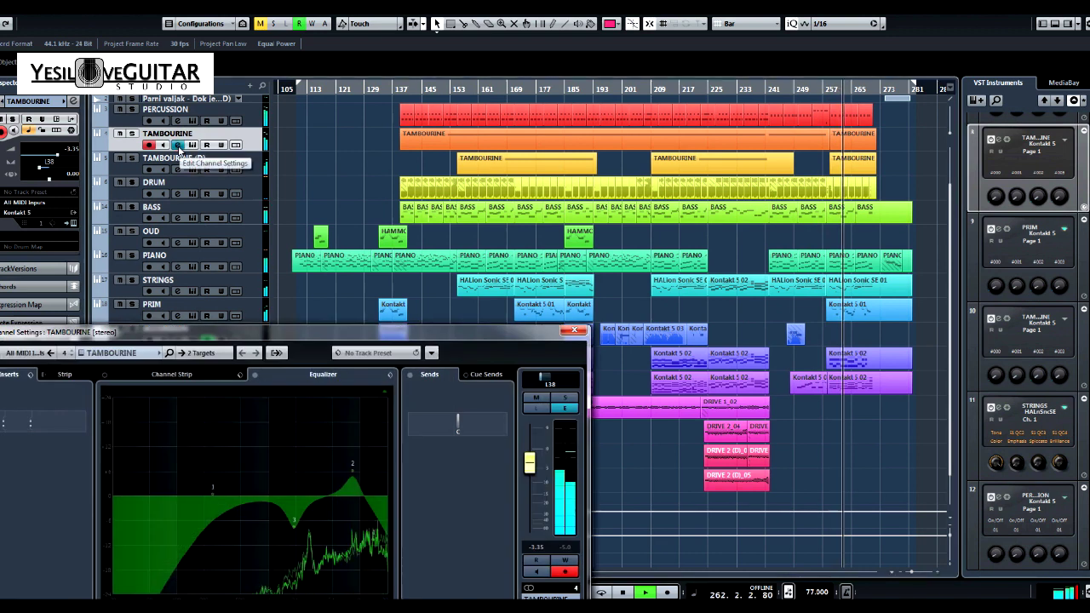
right_click(485, 352)
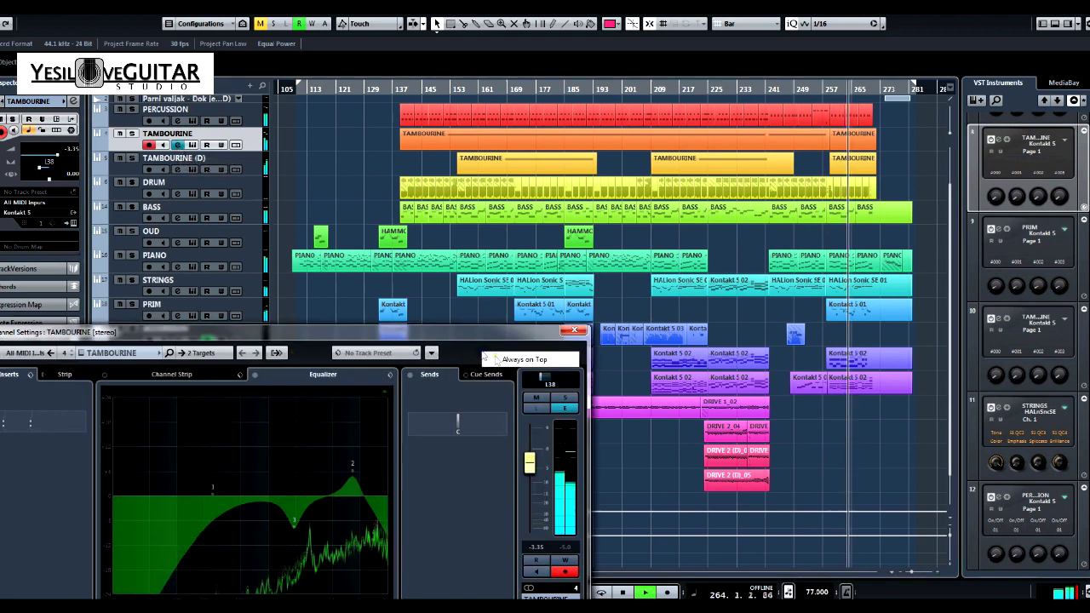
click(504, 359)
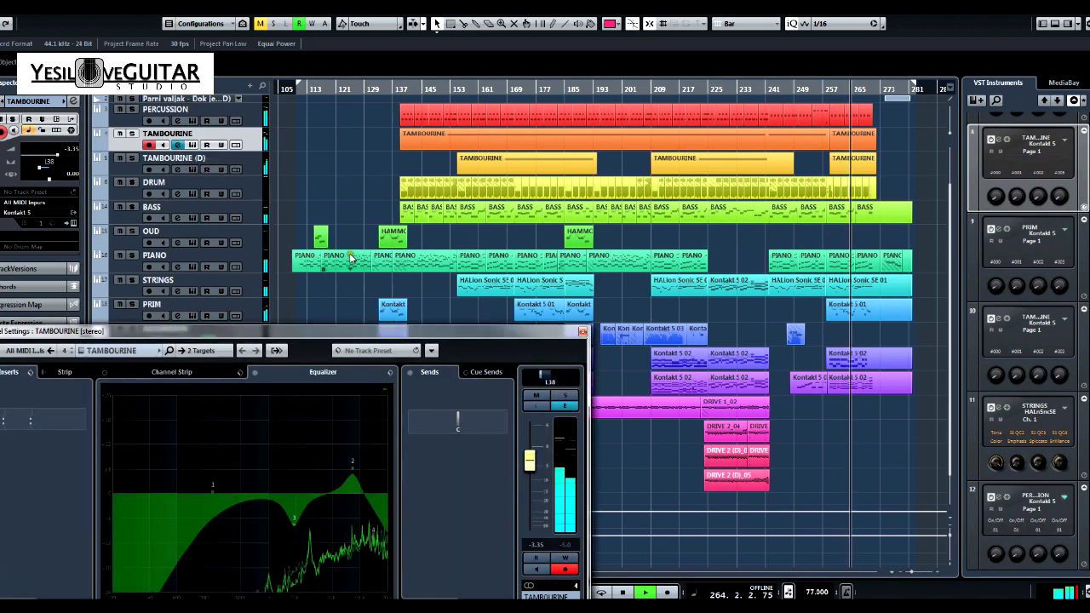
- View the channel equalizers of the TAMBOURINE (D), DRUM and BASS tracks and close the channel settings
click(253, 170)
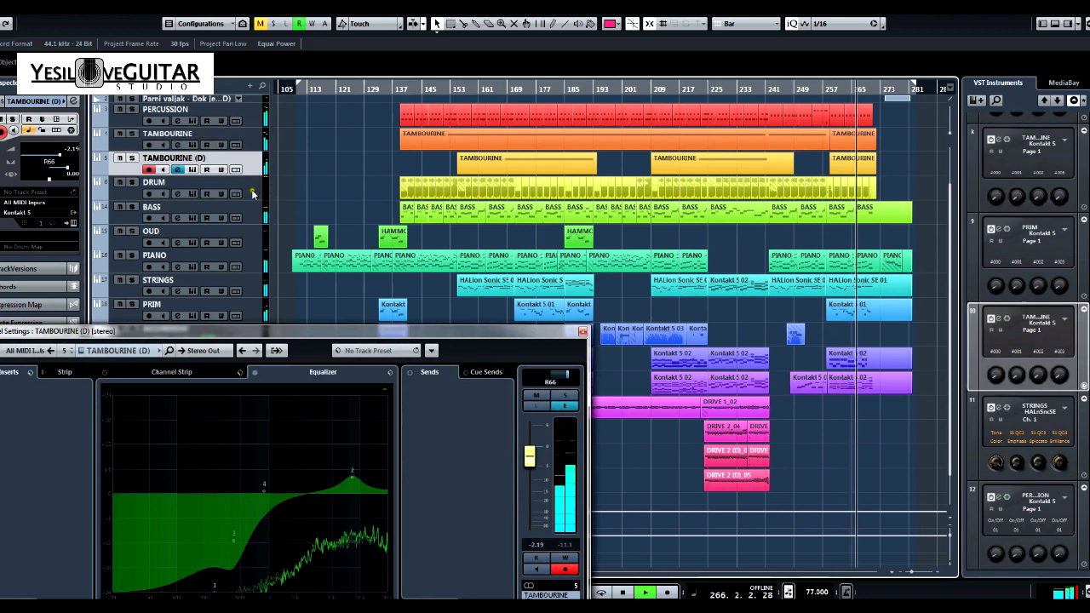
click(252, 194)
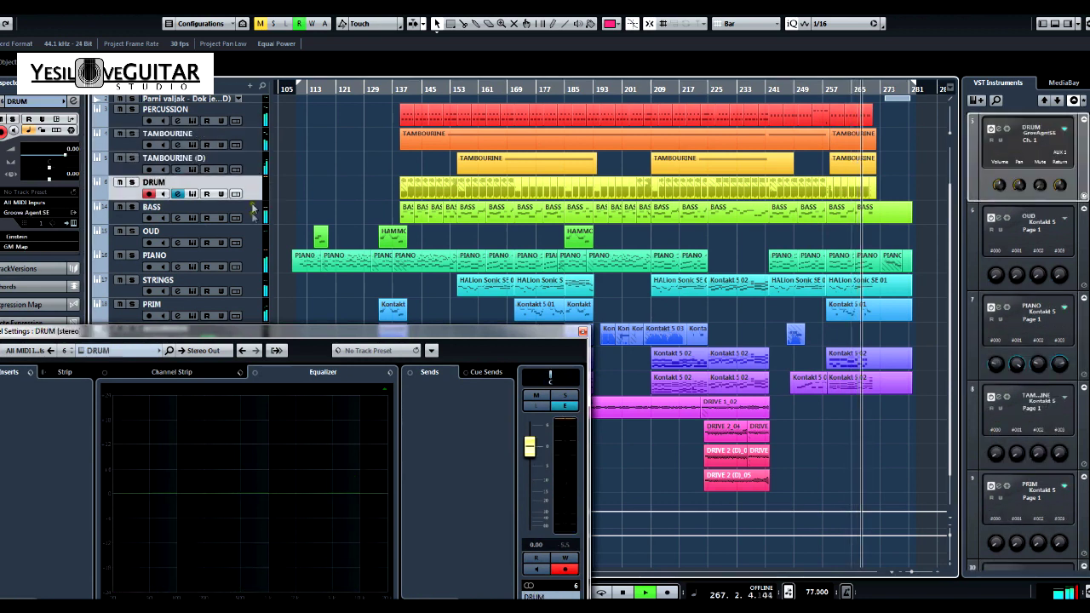
click(253, 220)
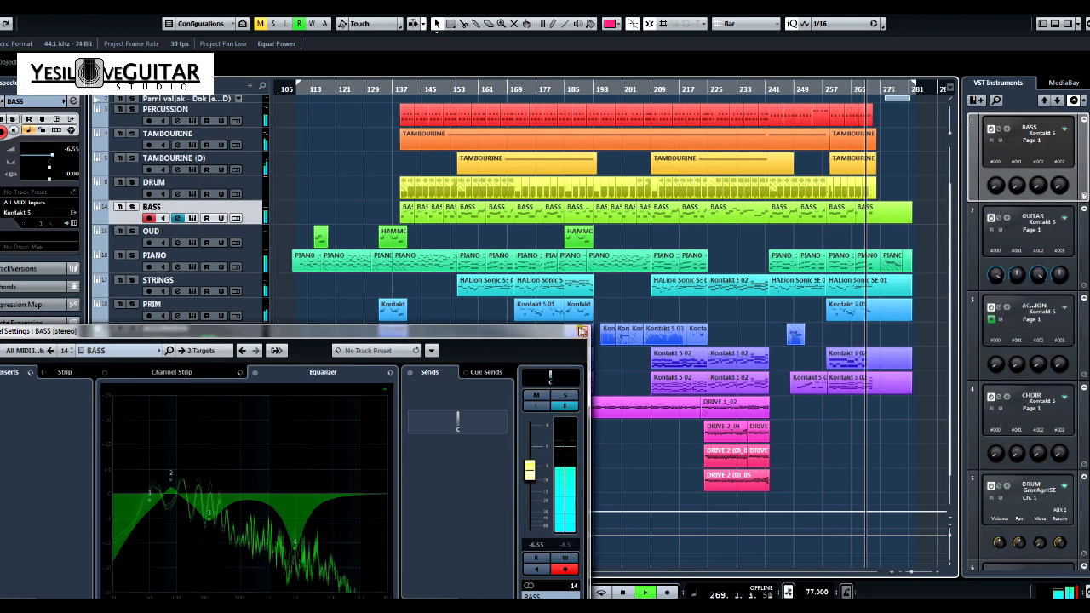
click(212, 223)
- Select the DRUM track, expand it to view its individual output channels, and collapse it again
click(98, 194)
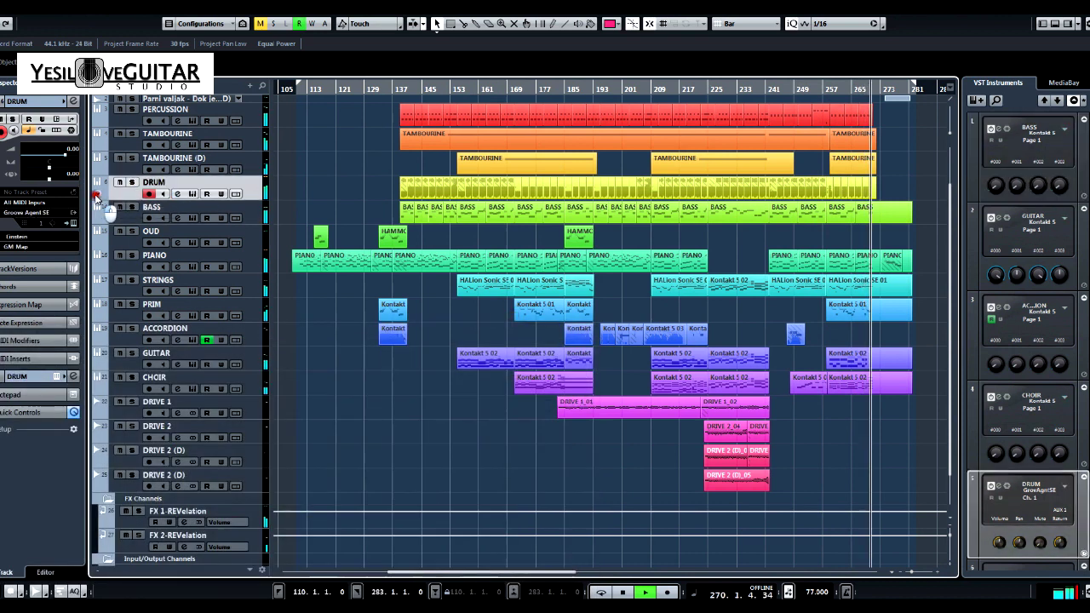
click(97, 195)
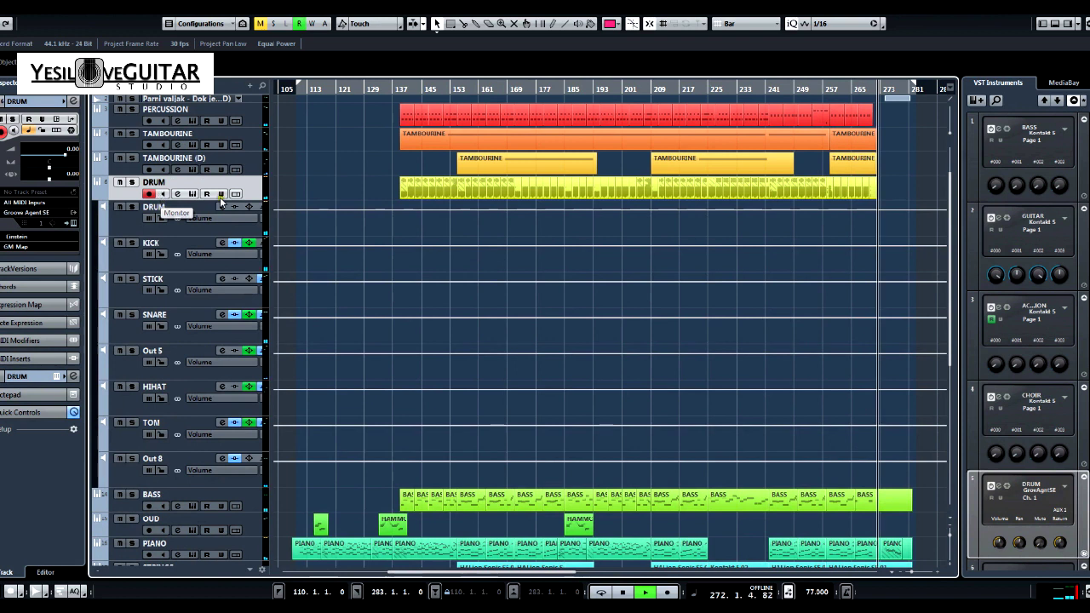
click(96, 196)
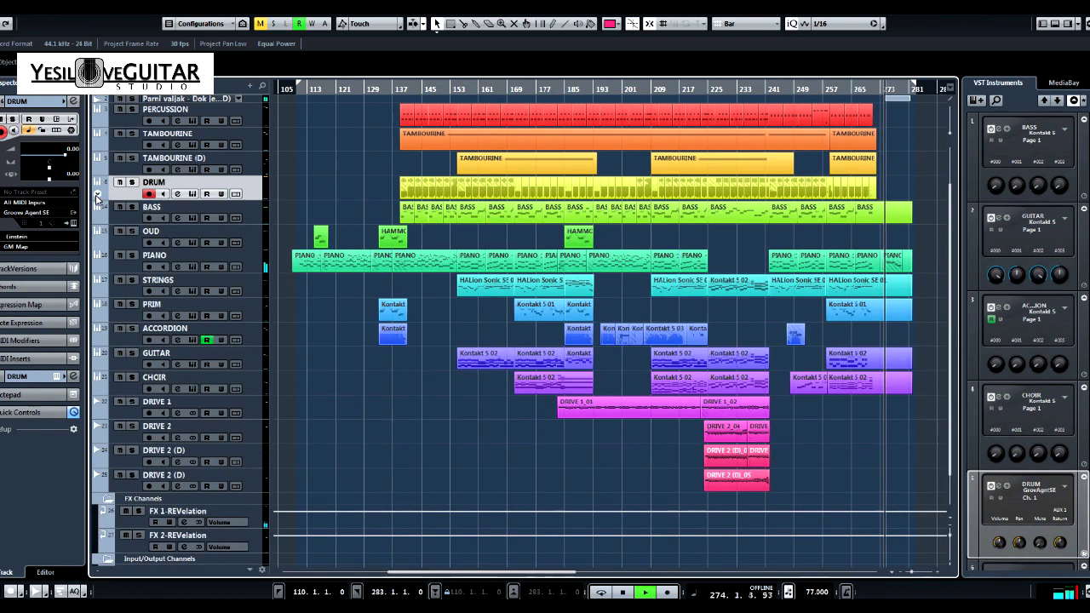